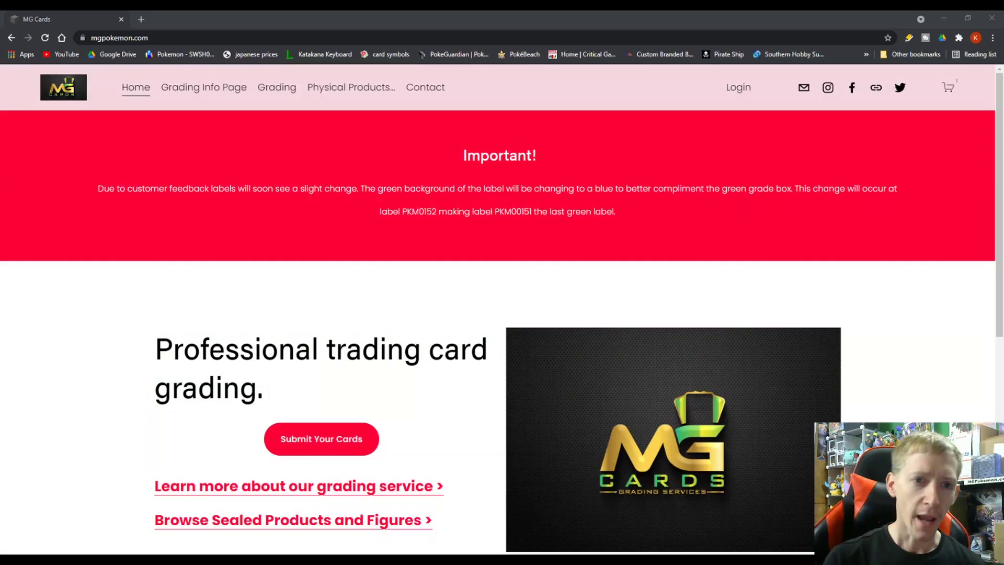
pyautogui.moveTo(460, 155); pyautogui.dragTo(510, 151)
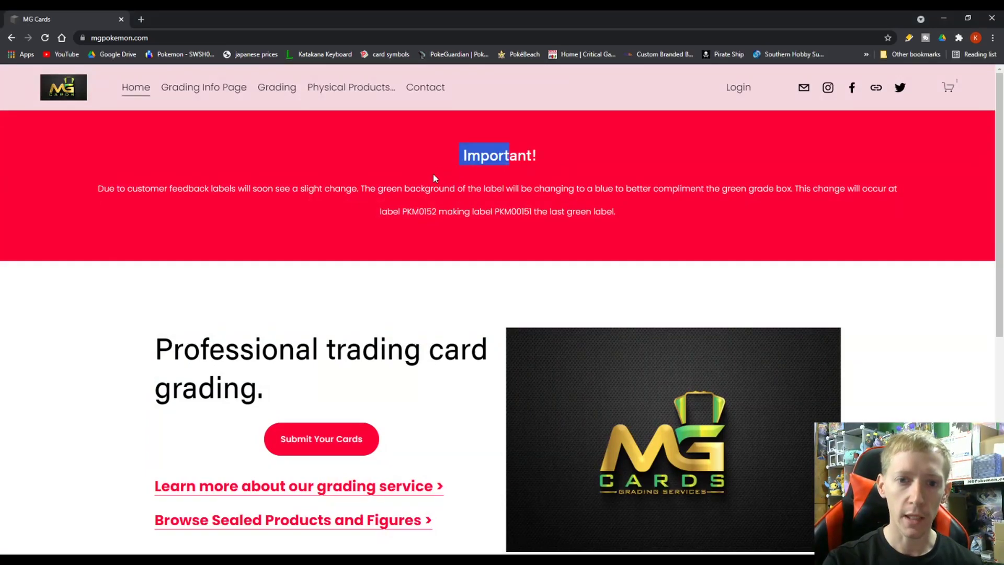
pyautogui.moveTo(353, 188); pyautogui.dragTo(580, 207)
pyautogui.click(608, 205)
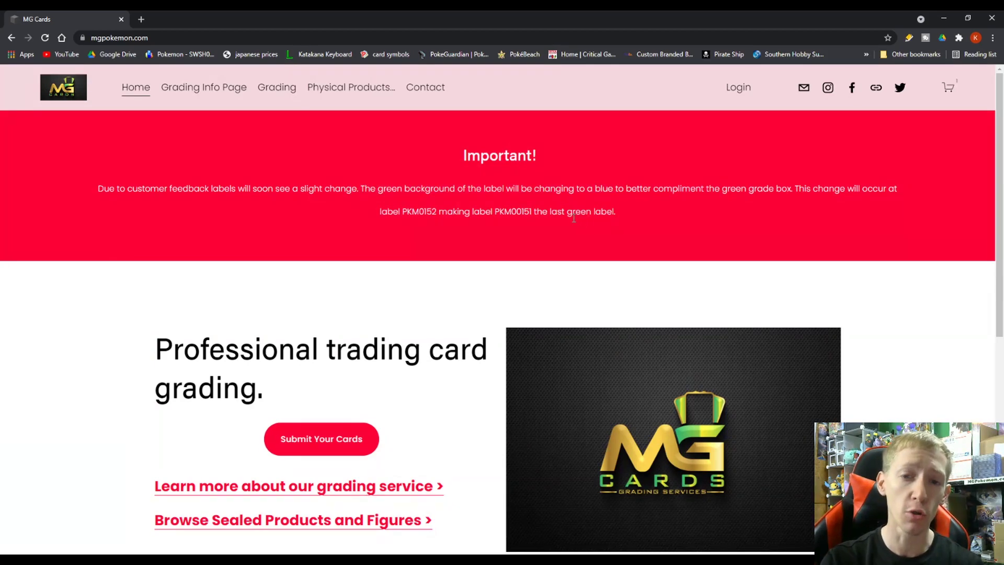
pyautogui.moveTo(426, 214); pyautogui.dragTo(435, 217)
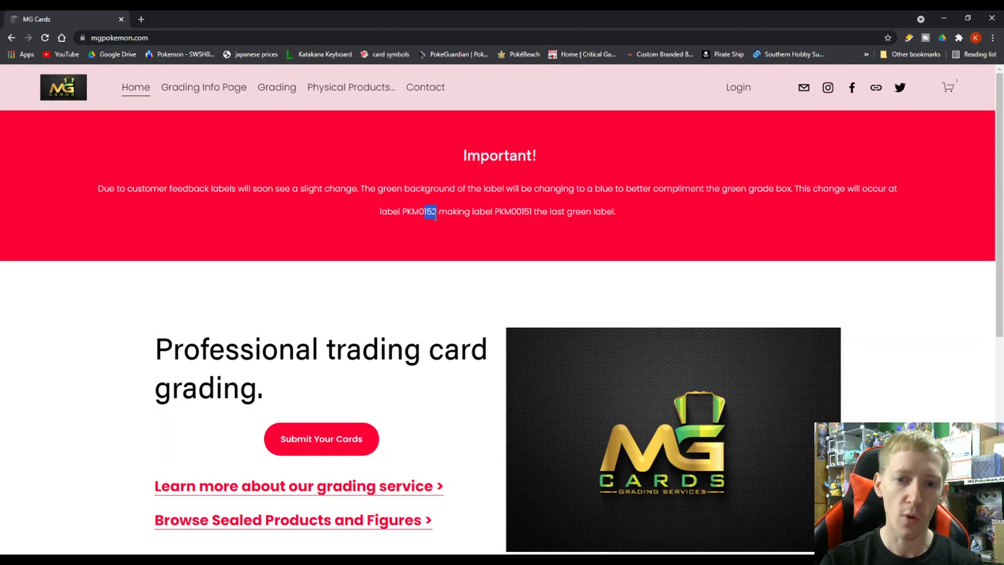
pyautogui.moveTo(522, 215); pyautogui.dragTo(532, 214)
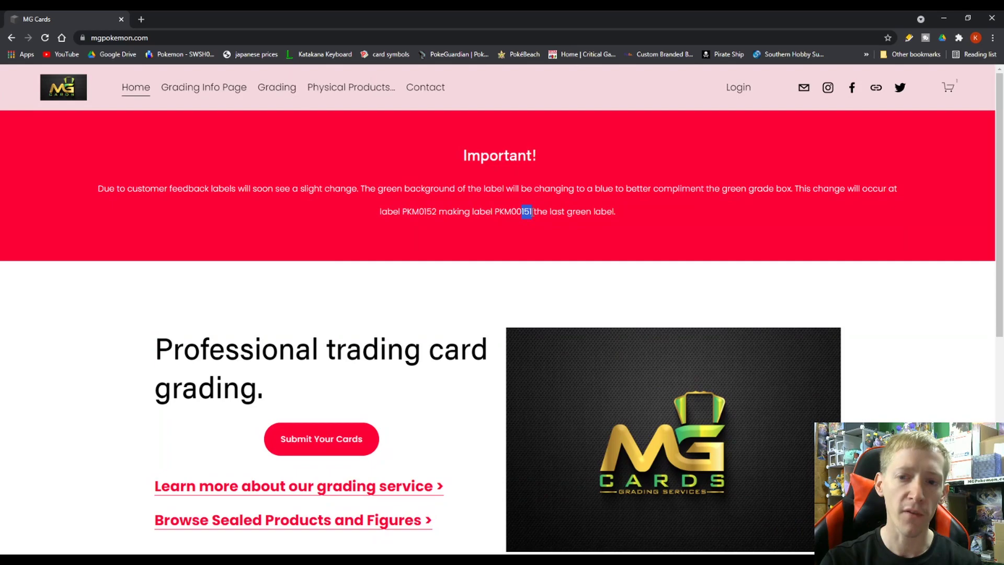
pyautogui.click(492, 216)
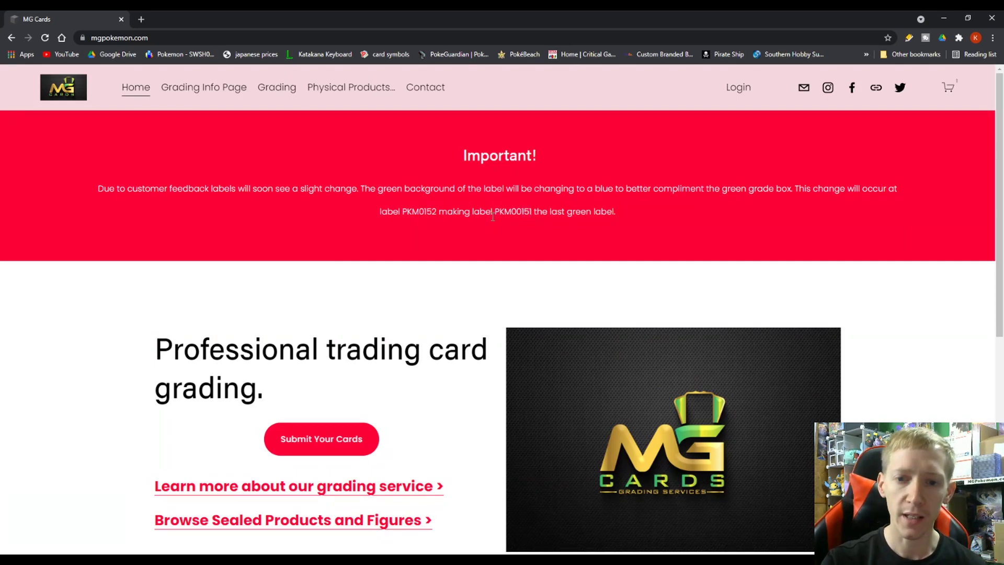
pyautogui.scroll(-2, 457, 259)
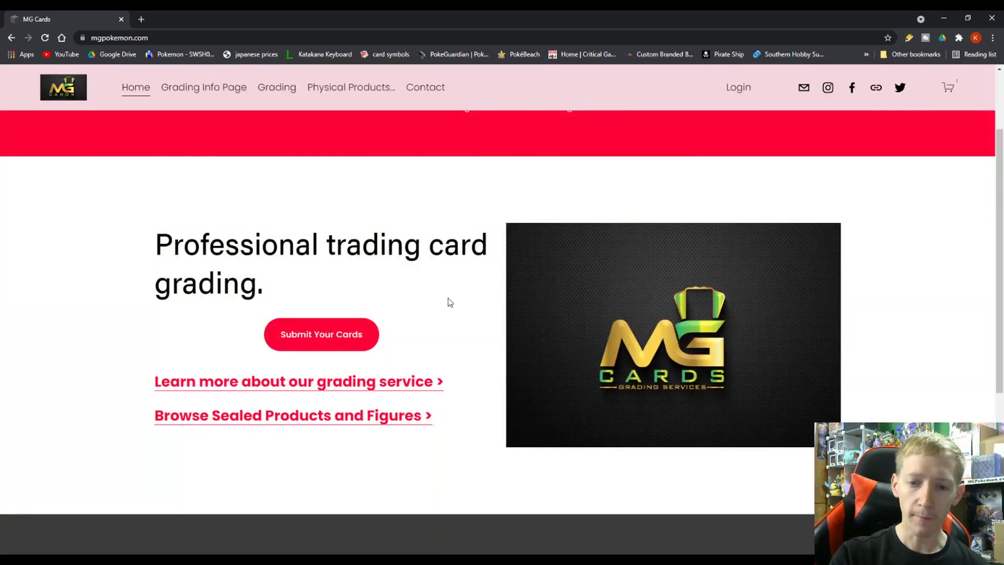
pyautogui.scroll(2, 394, 294)
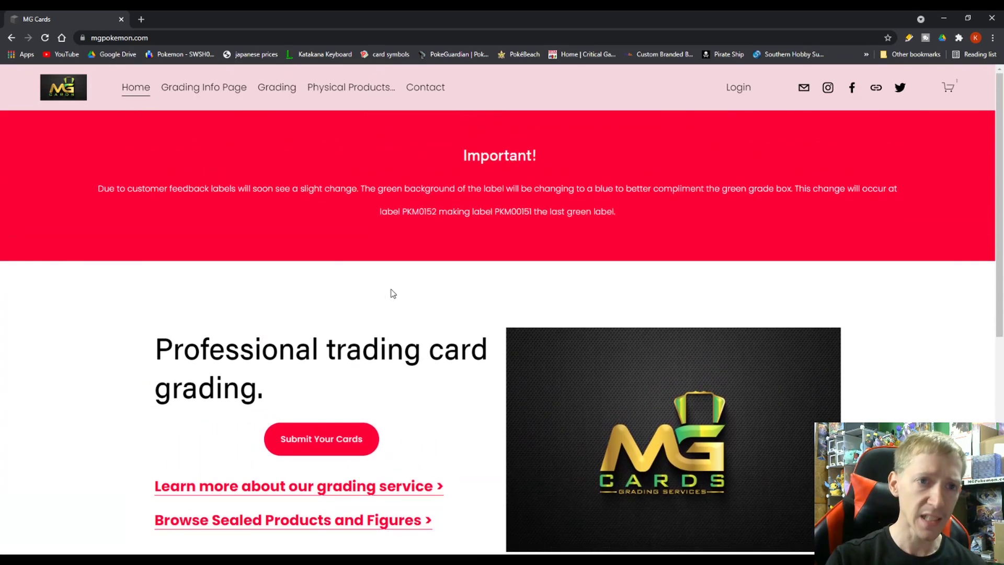
pyautogui.scroll(-2, 349, 314)
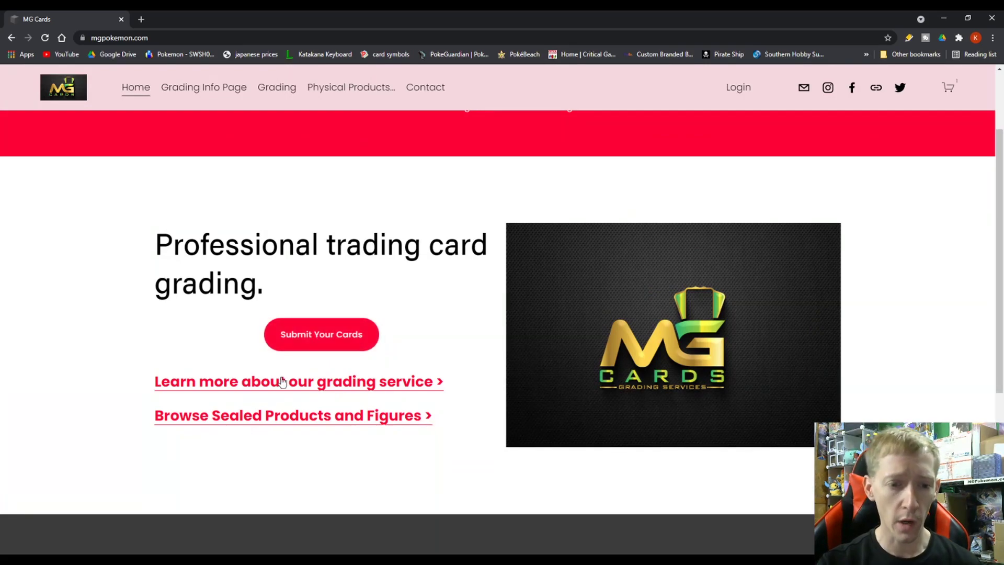
# Open the Grading Info Page and read its intro on simple, fast grading and display slabs.
pyautogui.click(252, 387)
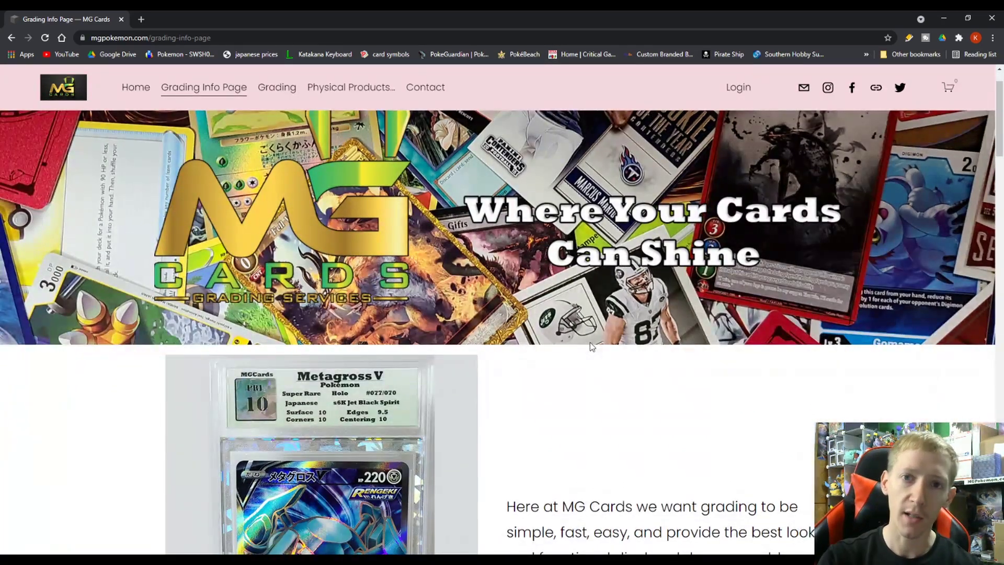
pyautogui.scroll(-3, 528, 363)
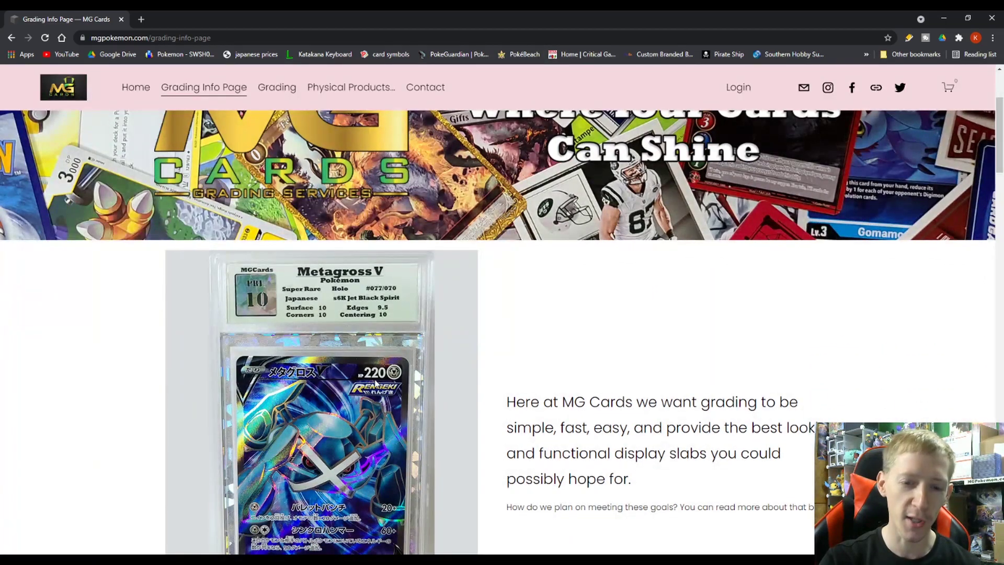
pyautogui.scroll(-1, 374, 383)
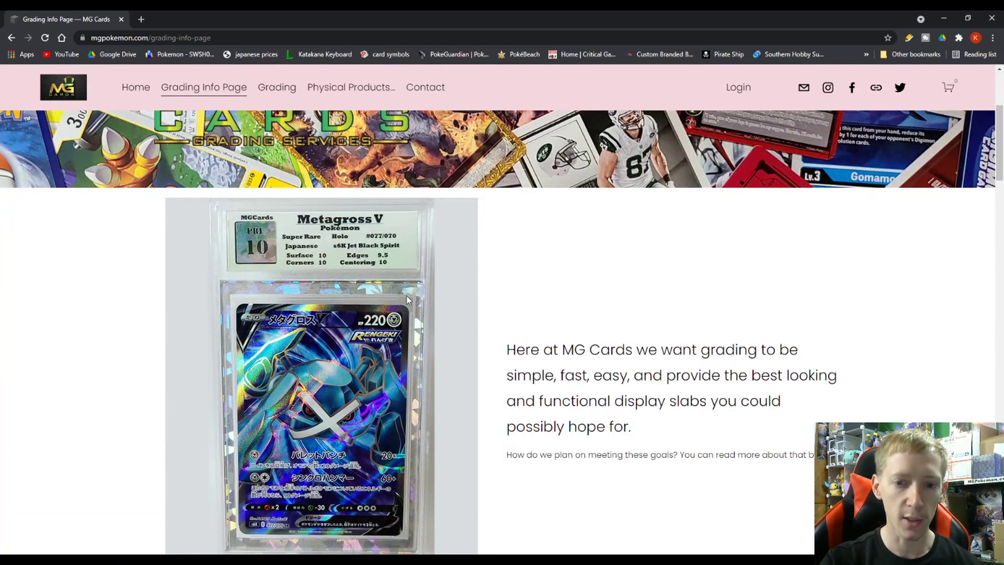
pyautogui.scroll(-1, 409, 299)
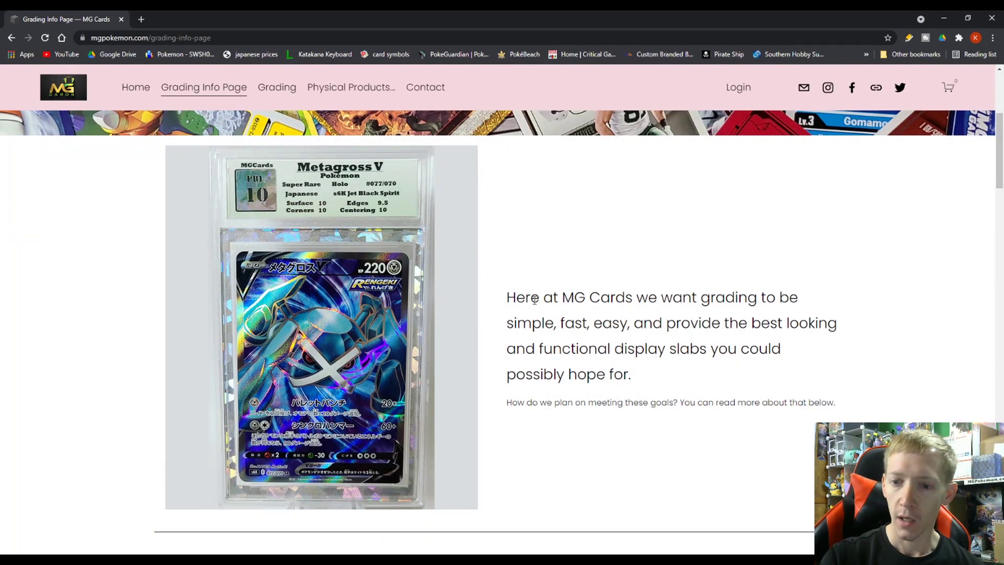
pyautogui.scroll(-1, 531, 290)
pyautogui.moveTo(524, 244); pyautogui.dragTo(634, 320)
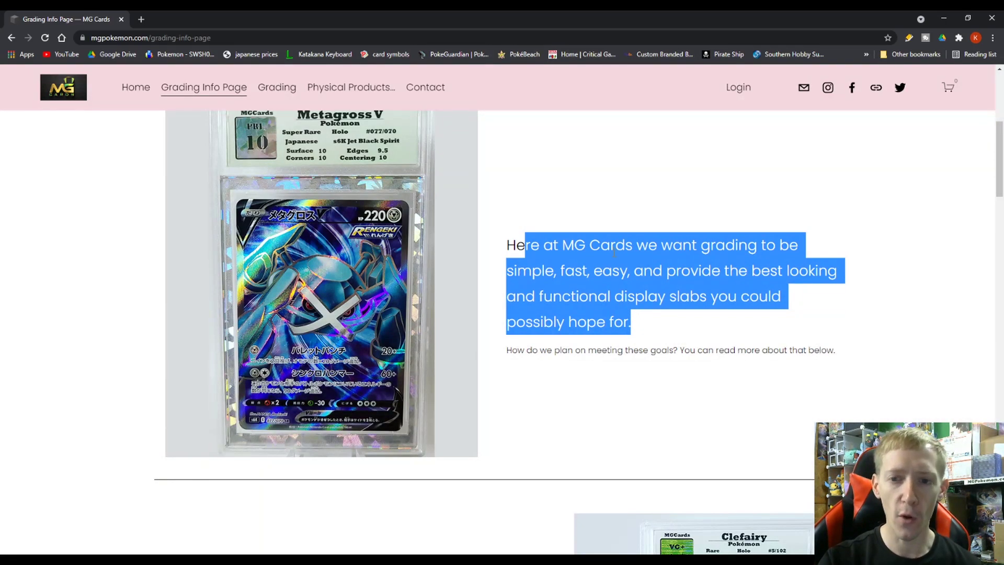
pyautogui.click(554, 211)
pyautogui.scroll(1, 545, 215)
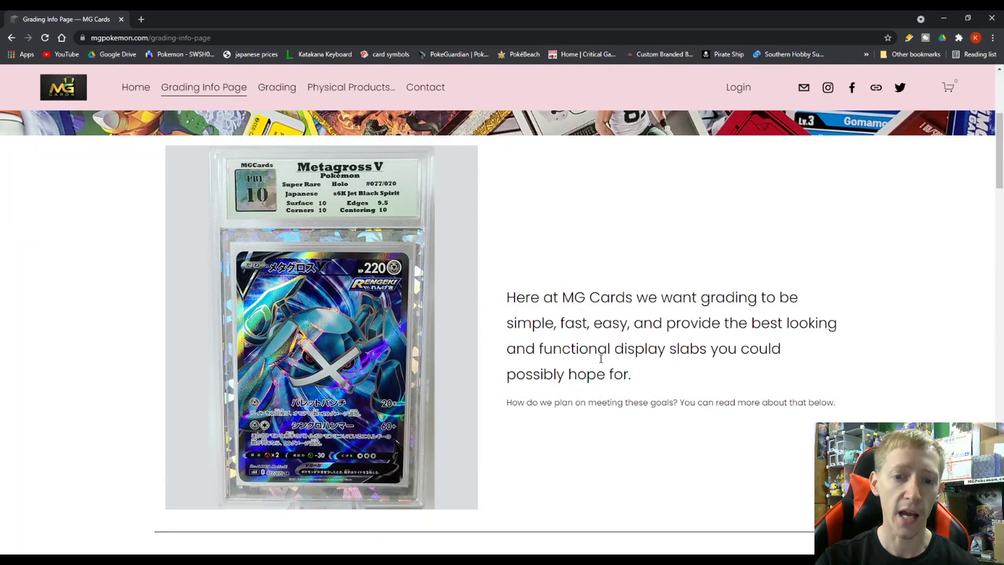
pyautogui.scroll(-5, 568, 360)
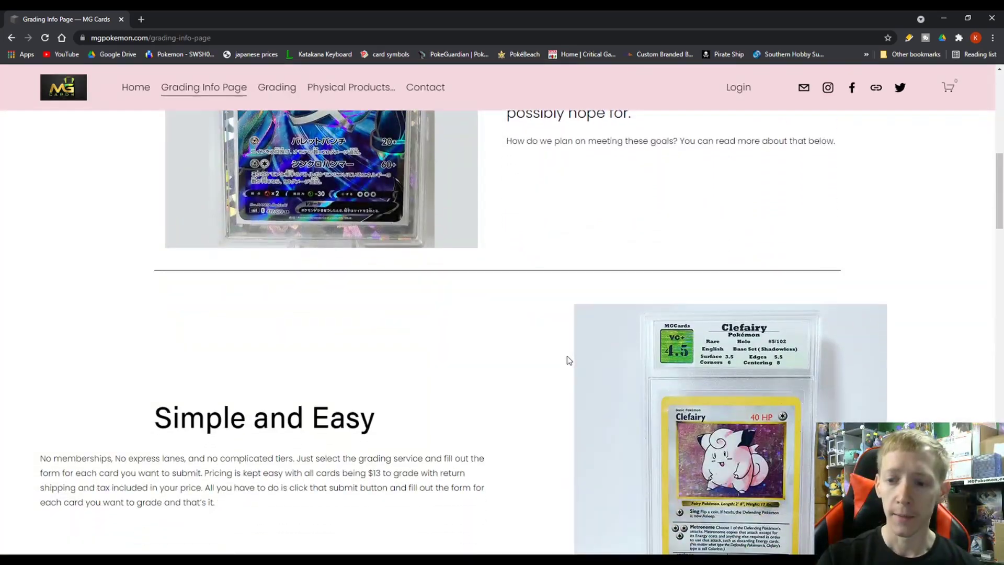
pyautogui.scroll(-2, 568, 360)
pyautogui.moveTo(391, 322); pyautogui.dragTo(241, 348)
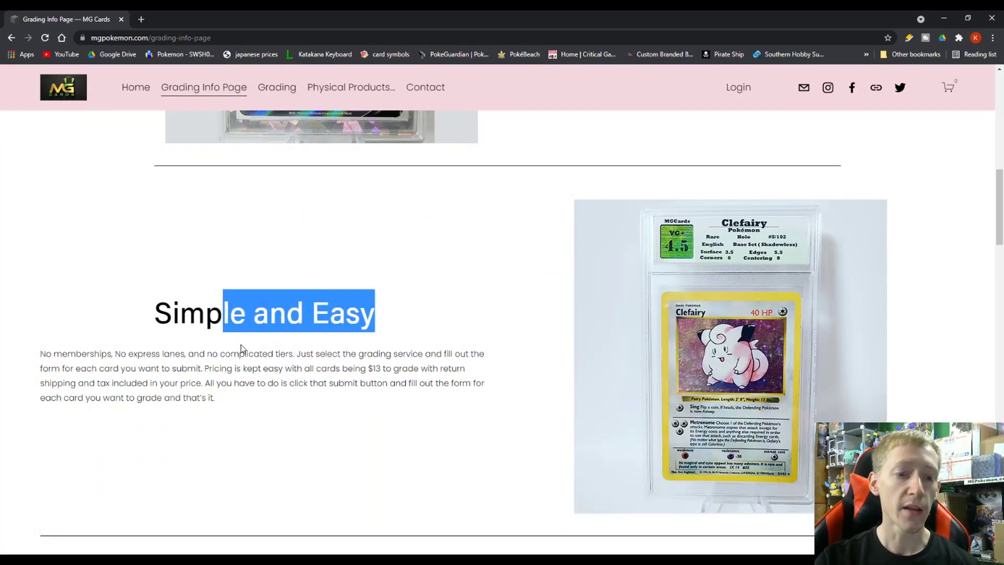
pyautogui.click(242, 348)
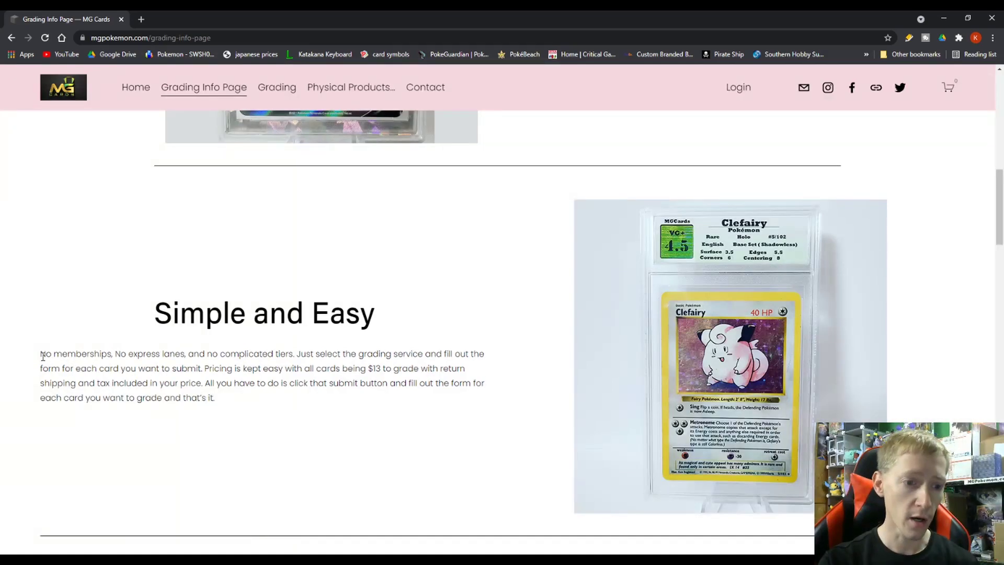
pyautogui.moveTo(41, 352); pyautogui.dragTo(277, 353)
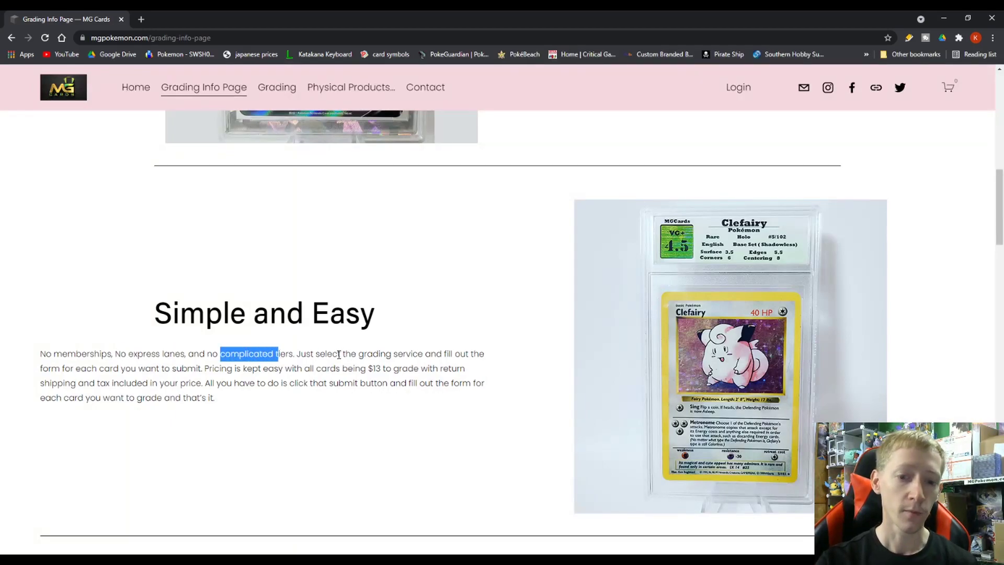
pyautogui.moveTo(215, 398); pyautogui.dragTo(174, 356)
pyautogui.click(254, 395)
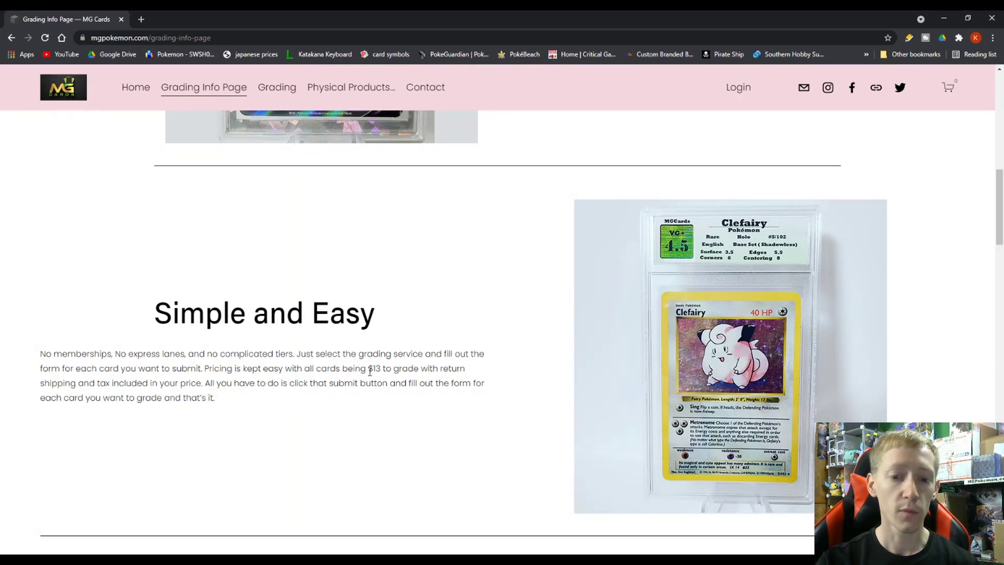
pyautogui.moveTo(368, 369); pyautogui.dragTo(381, 370)
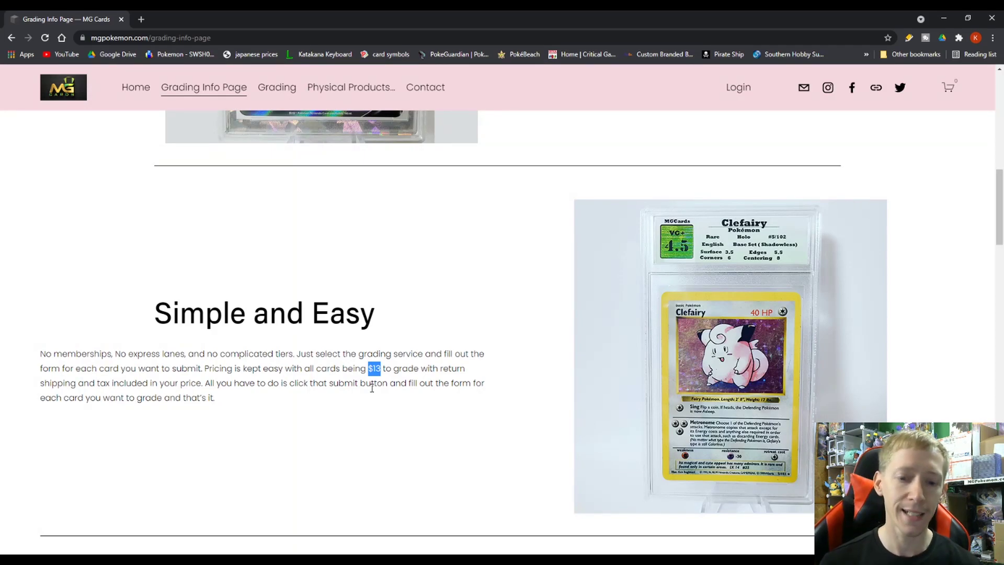
pyautogui.click(347, 396)
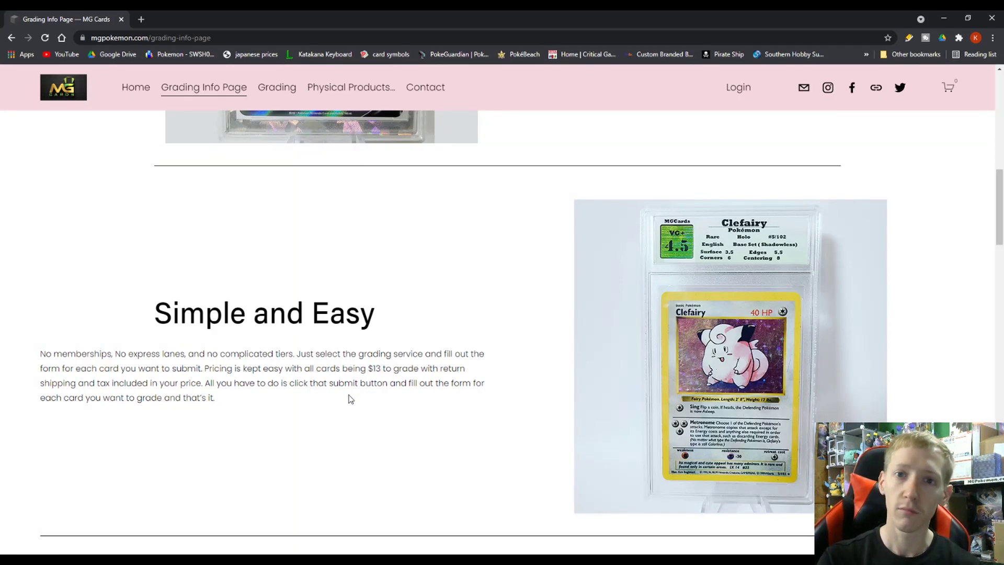
pyautogui.scroll(-2, 346, 394)
pyautogui.scroll(-2, 345, 395)
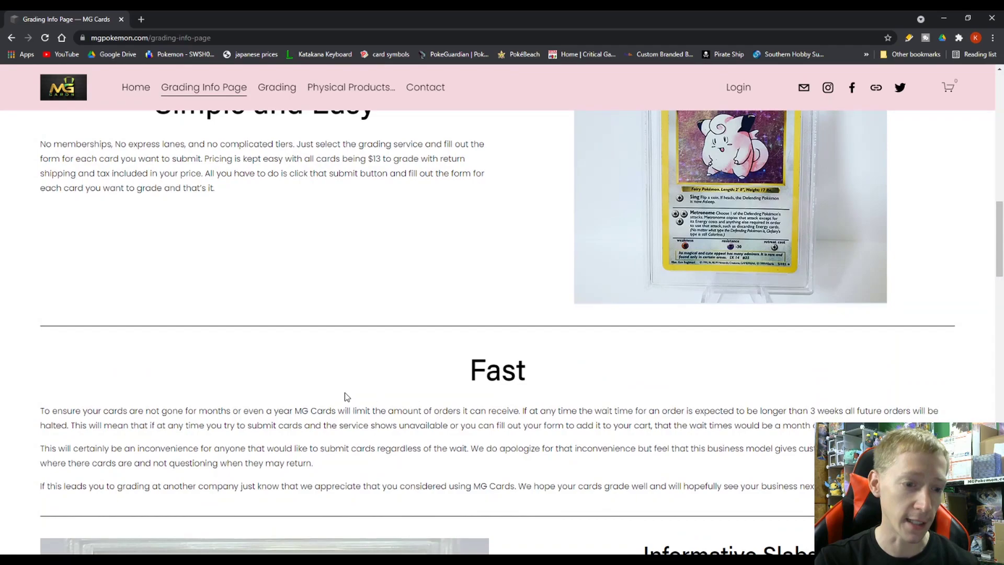
pyautogui.scroll(-2, 313, 387)
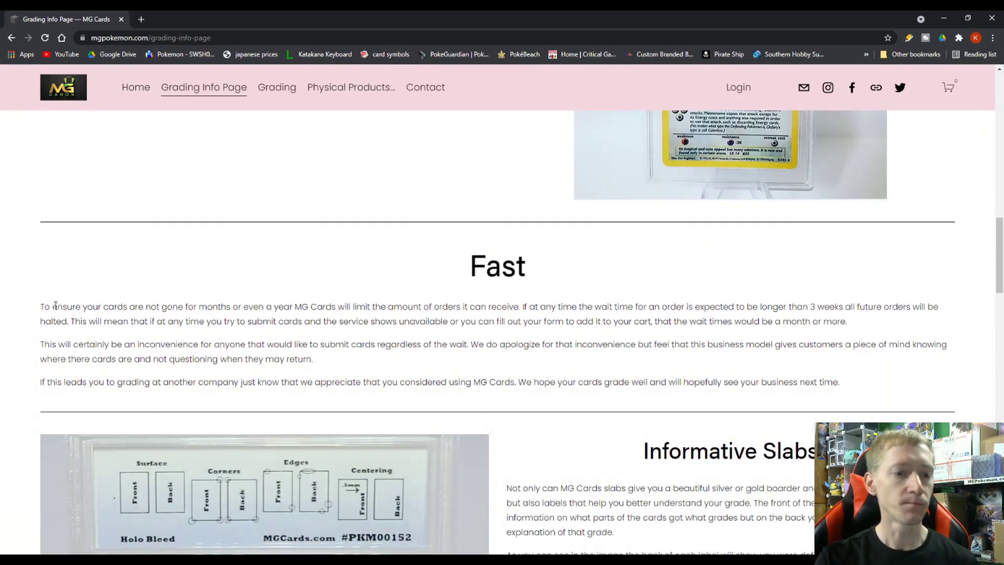
pyautogui.moveTo(55, 305); pyautogui.dragTo(614, 395)
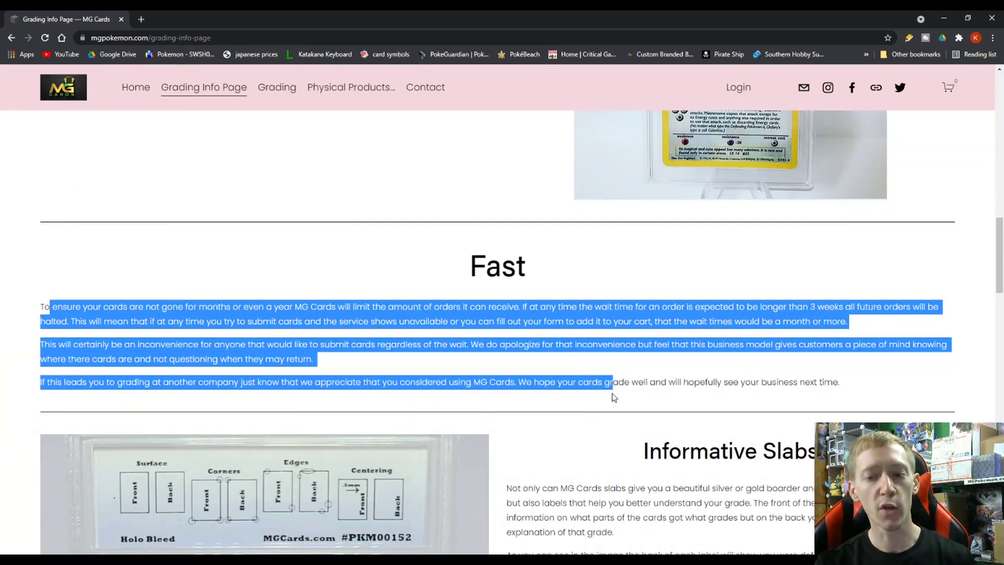
pyautogui.click(614, 394)
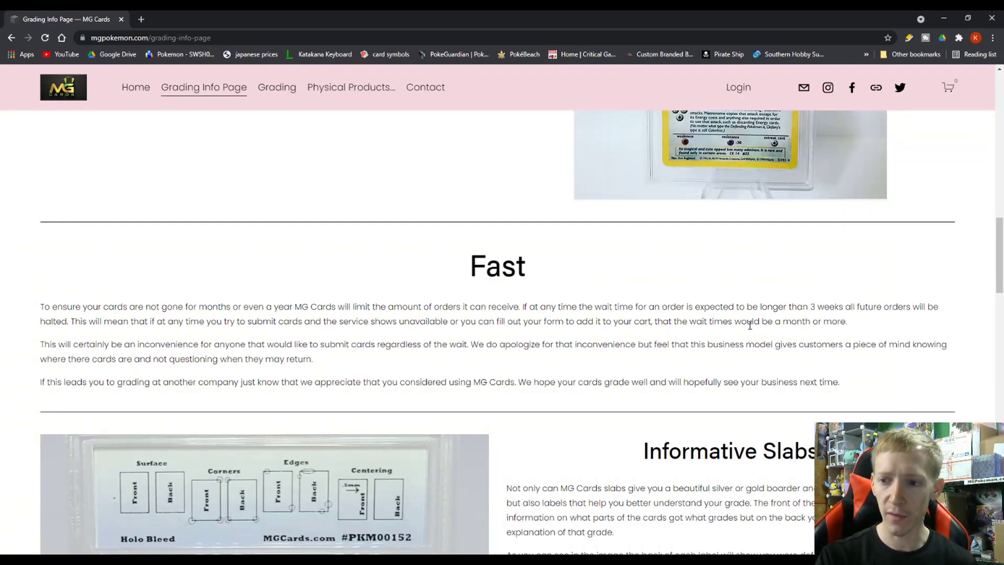
pyautogui.moveTo(811, 307); pyautogui.dragTo(851, 307)
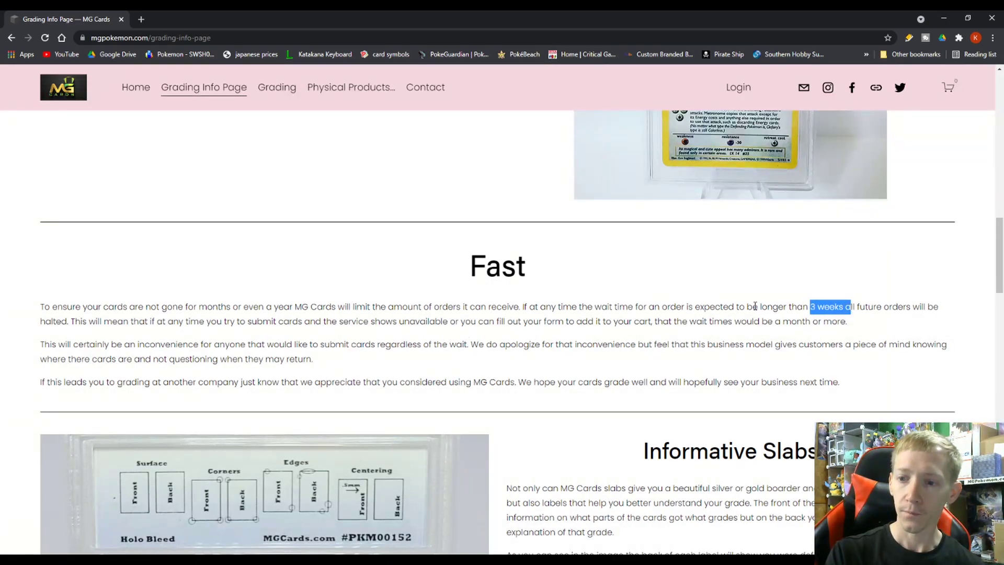
pyautogui.moveTo(693, 307); pyautogui.dragTo(882, 307)
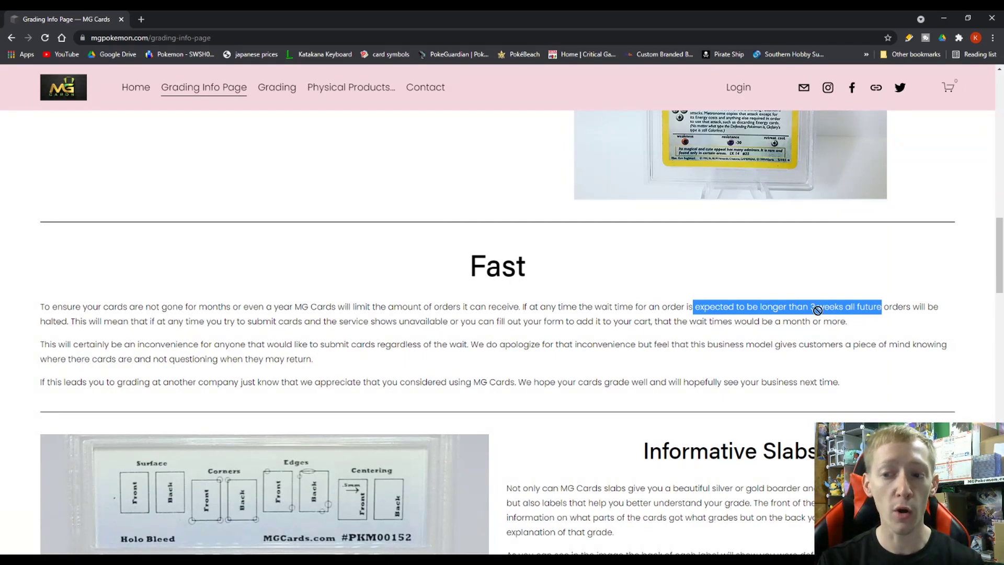
pyautogui.click(817, 308)
pyautogui.moveTo(810, 307); pyautogui.dragTo(836, 309)
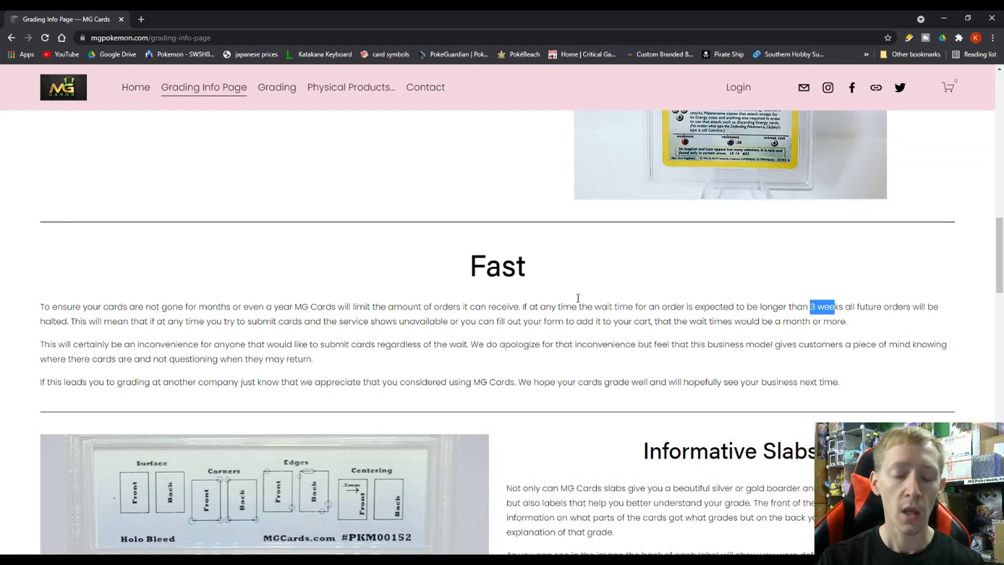
pyautogui.moveTo(525, 267); pyautogui.dragTo(473, 267)
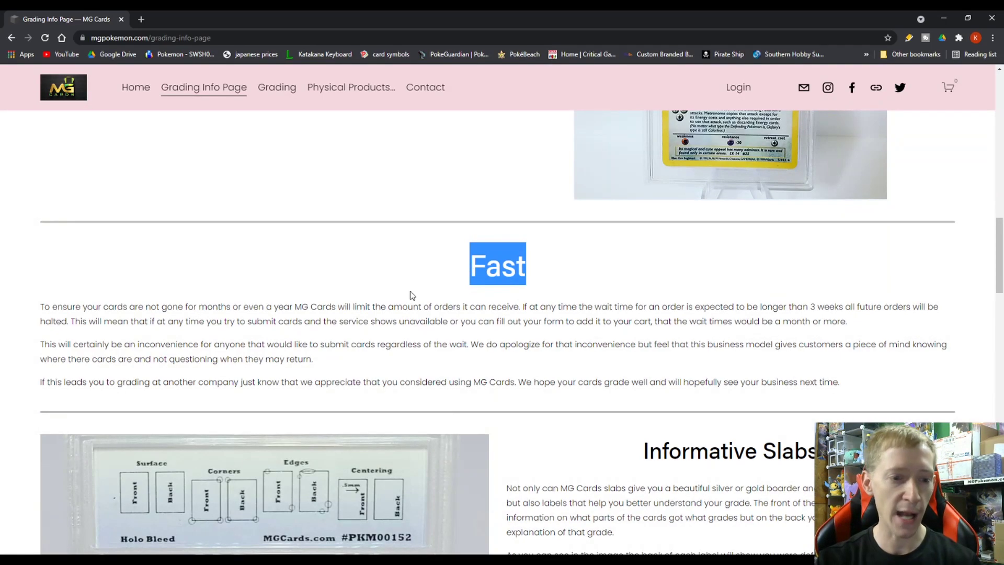
pyautogui.click(146, 340)
pyautogui.moveTo(146, 340); pyautogui.dragTo(225, 361)
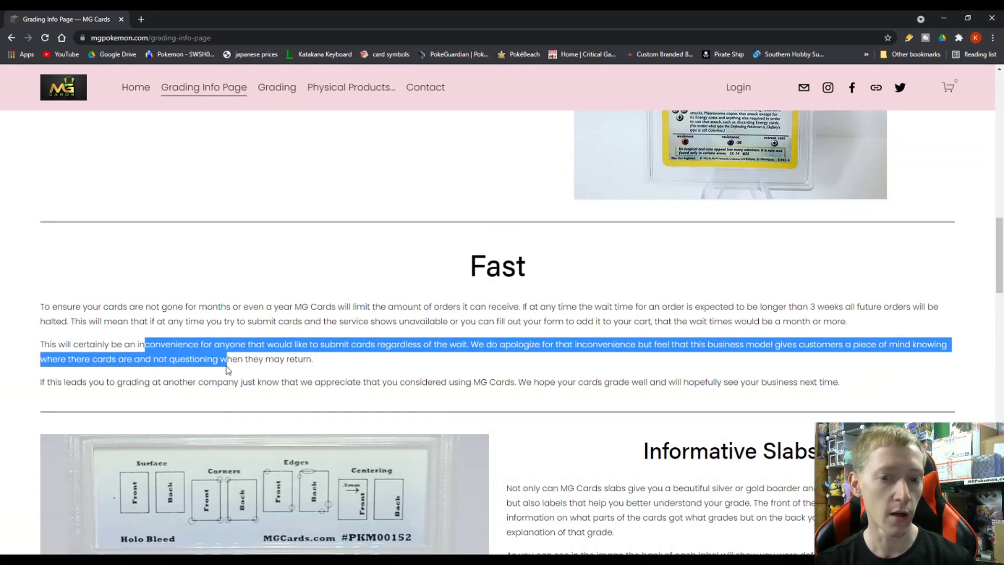
pyautogui.click(352, 380)
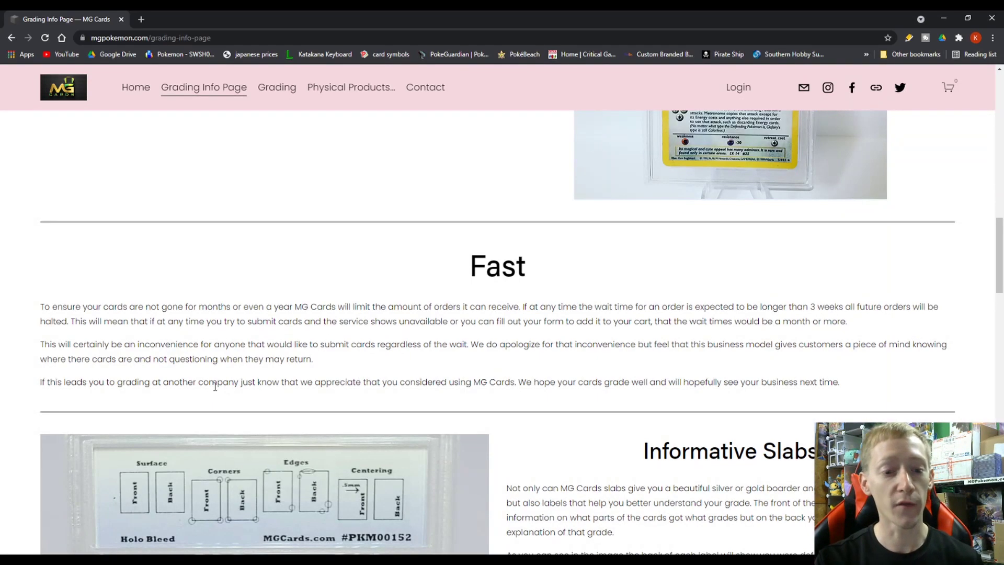
pyautogui.moveTo(215, 383); pyautogui.dragTo(259, 383)
pyautogui.click(332, 377)
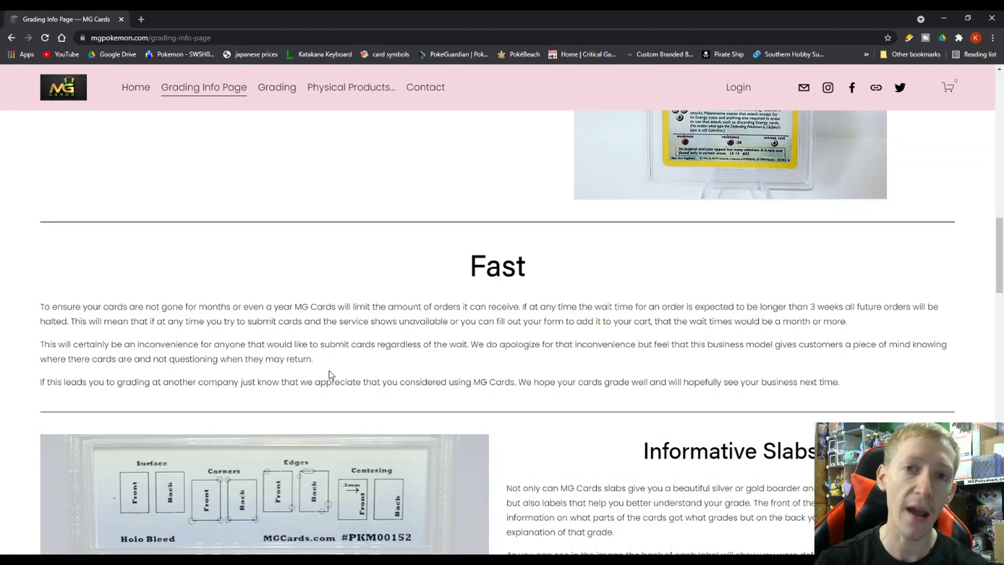
# Scroll past Informative Slabs and Great Experience to the fair pricing, fast turnaround, free shipping summary.
pyautogui.scroll(-4, 330, 372)
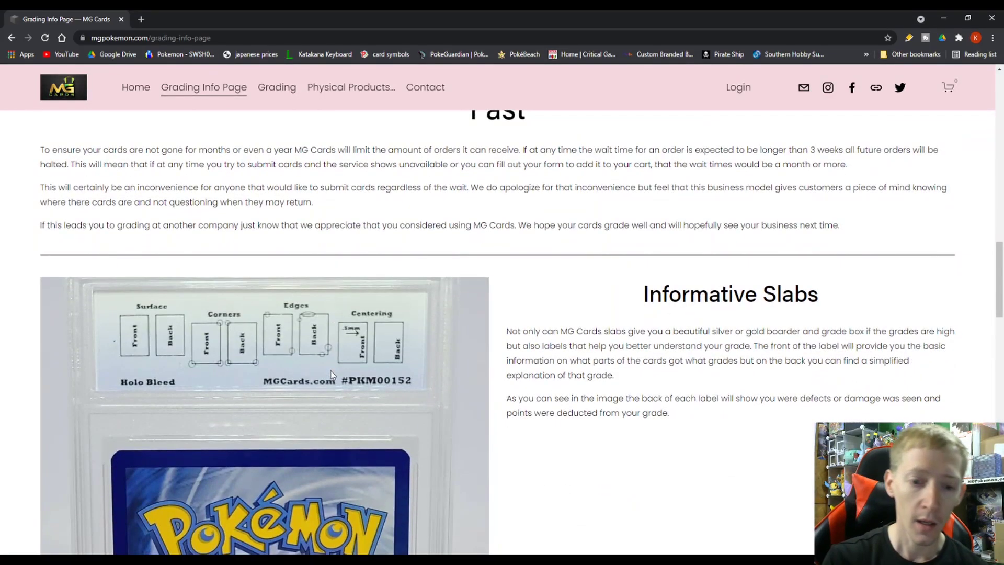
pyautogui.moveTo(506, 278); pyautogui.dragTo(540, 294)
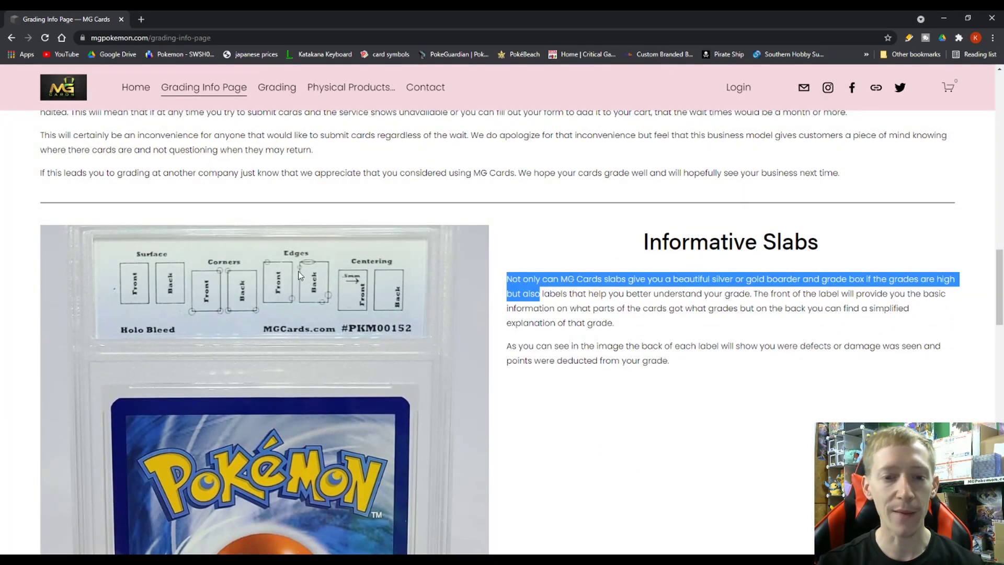
pyautogui.scroll(-10, 536, 366)
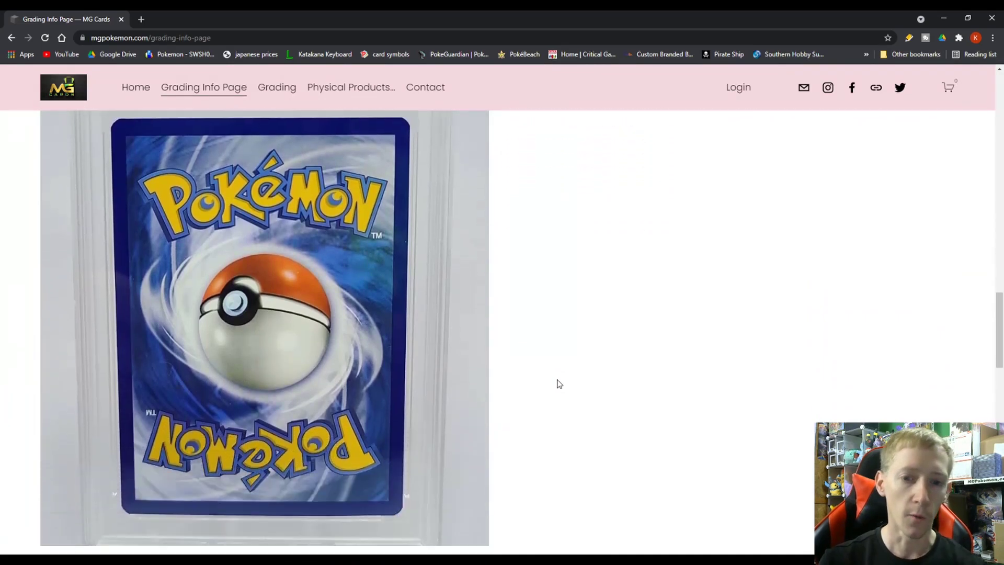
pyautogui.scroll(-2, 550, 392)
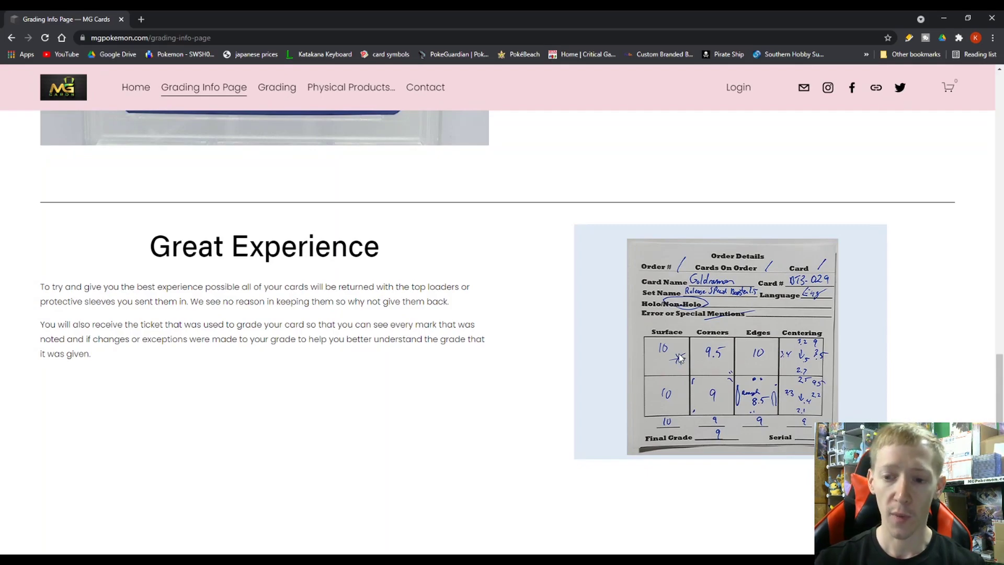
pyautogui.scroll(-6, 674, 353)
pyautogui.scroll(-3, 651, 341)
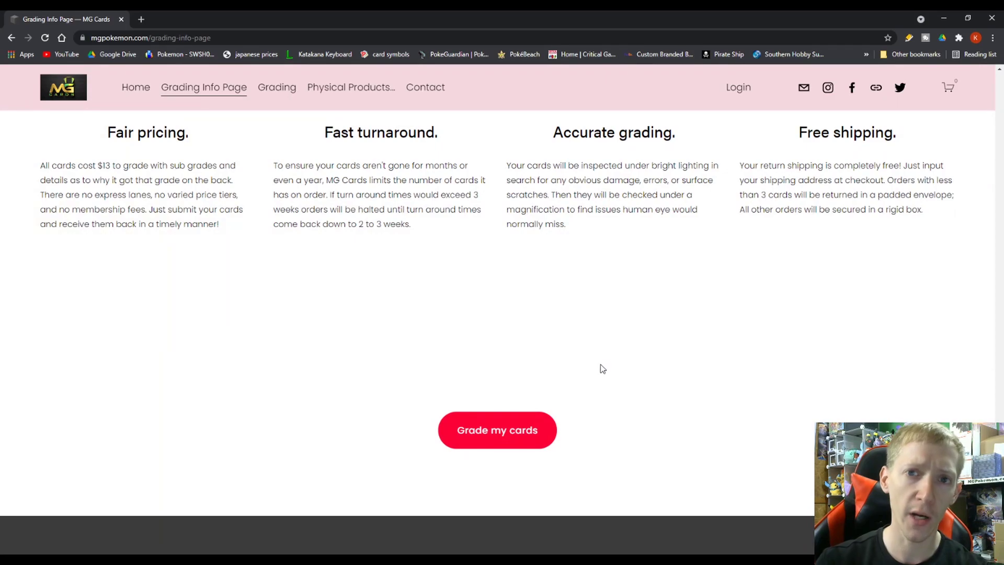
# Open the $13.00 Card Grading Service page via Grade my cards and read the 10 point scale description.
pyautogui.click(532, 430)
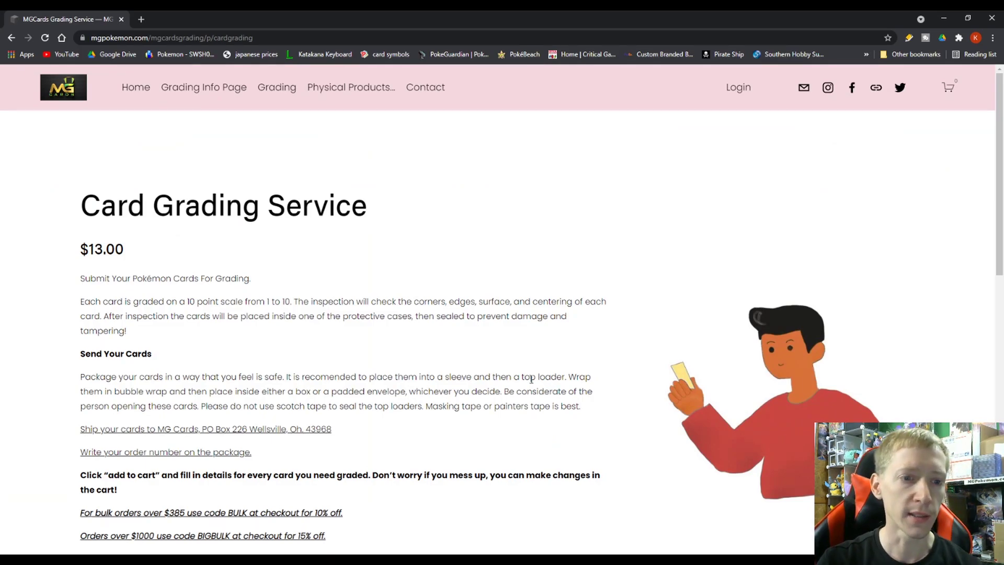
pyautogui.scroll(-2, 277, 350)
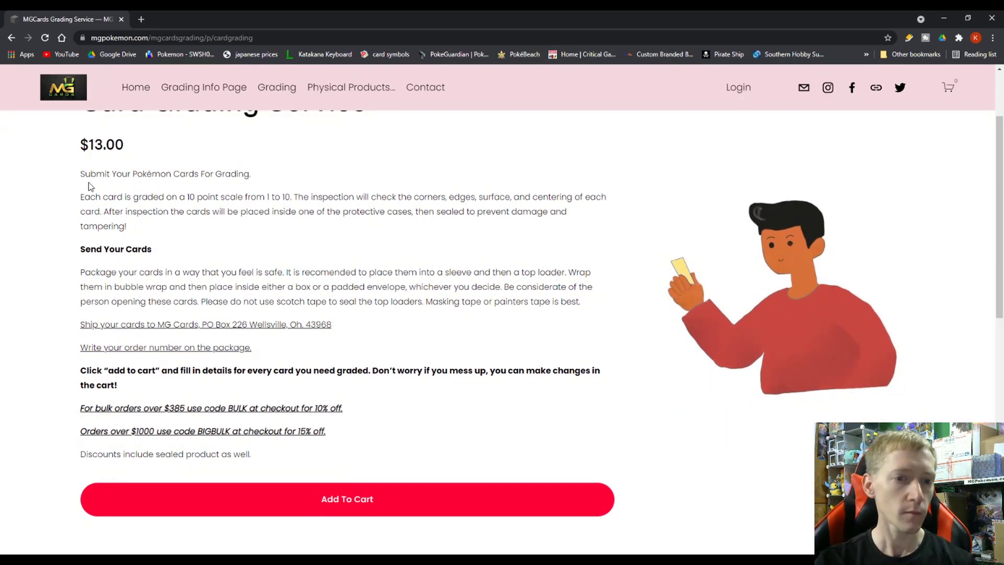
pyautogui.moveTo(81, 196); pyautogui.dragTo(248, 230)
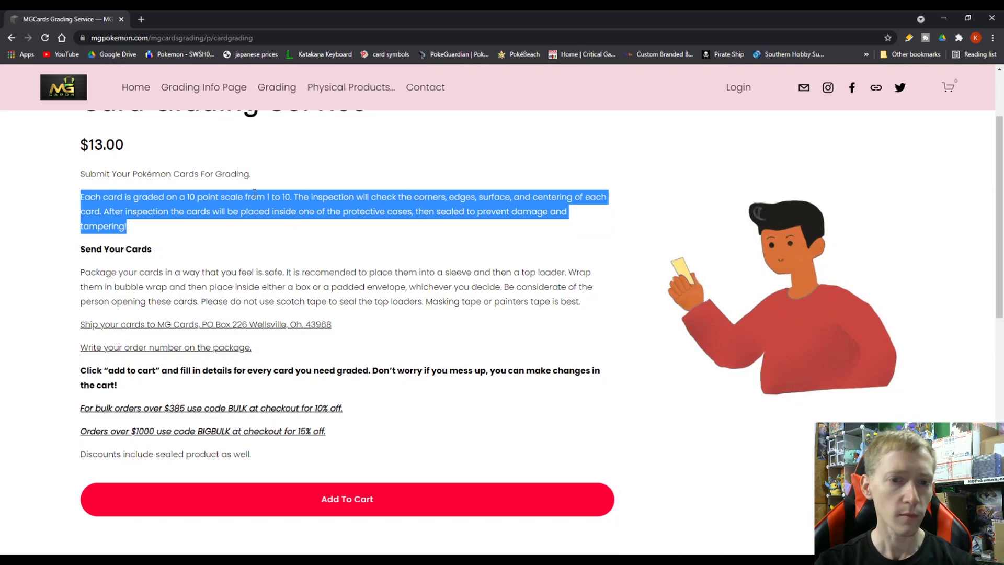
pyautogui.click(140, 199)
pyautogui.moveTo(166, 197); pyautogui.dragTo(210, 197)
pyautogui.click(297, 195)
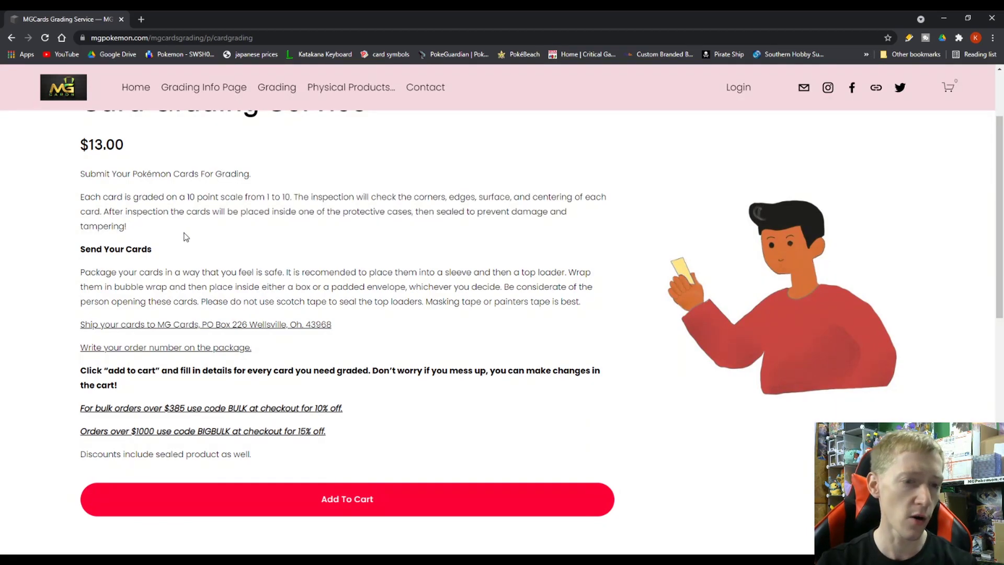
# Read the advice on packaging cards with sleeves, top loaders and bubble wrap.
pyautogui.doubleClick(81, 273)
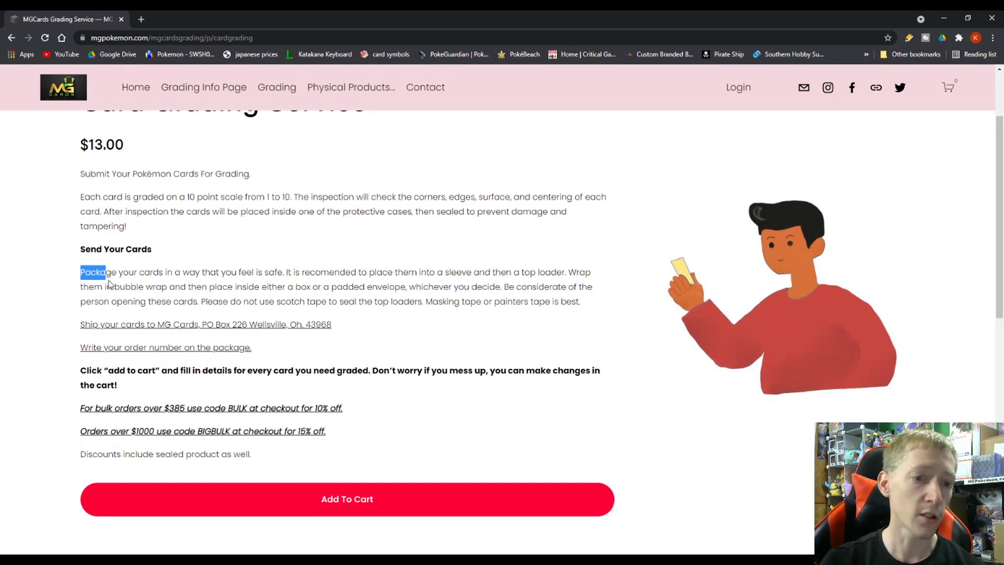
pyautogui.moveTo(81, 273); pyautogui.dragTo(283, 271)
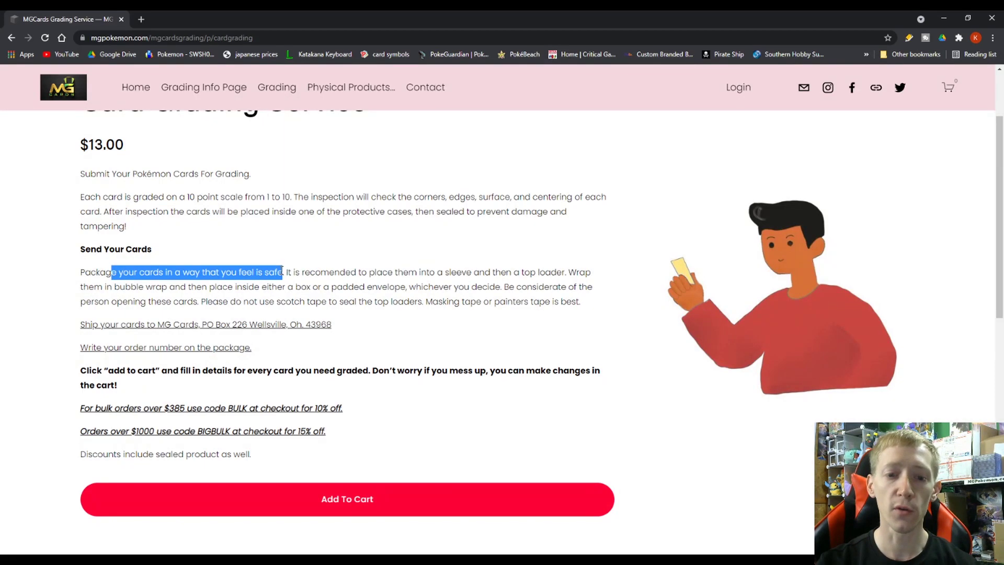
pyautogui.click(300, 282)
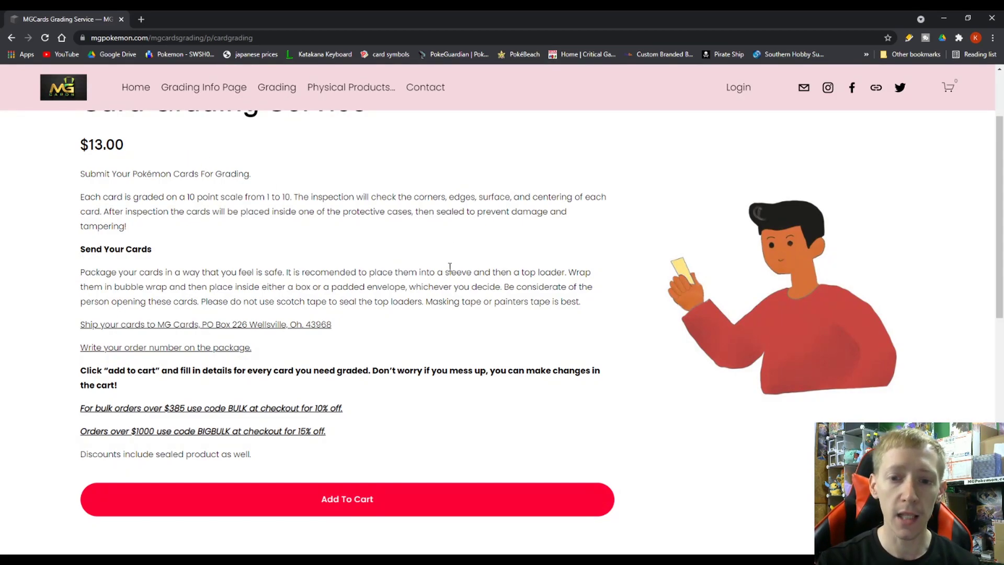
pyautogui.moveTo(445, 272); pyautogui.dragTo(550, 271)
pyautogui.moveTo(120, 287); pyautogui.dragTo(174, 301)
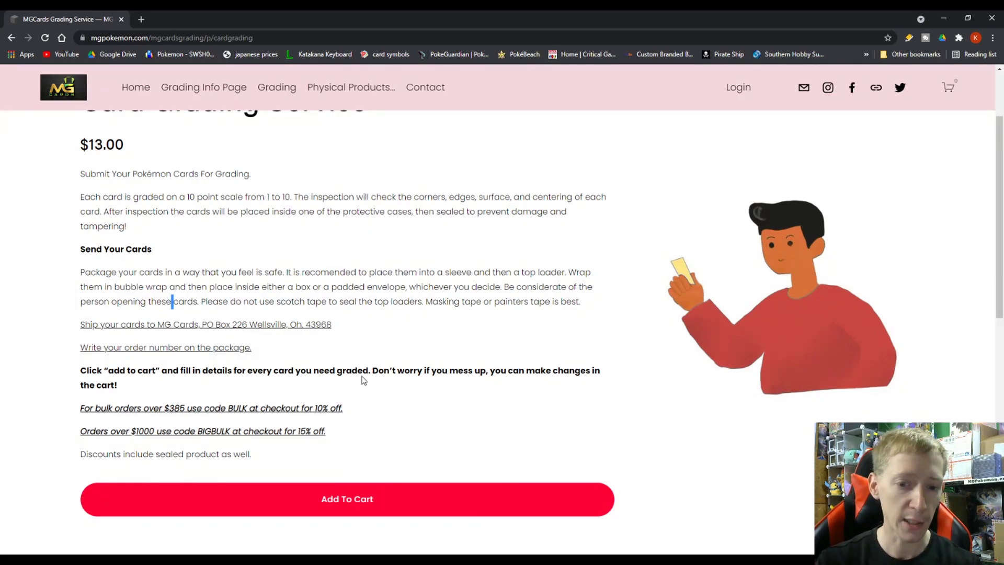
pyautogui.scroll(-3, 383, 354)
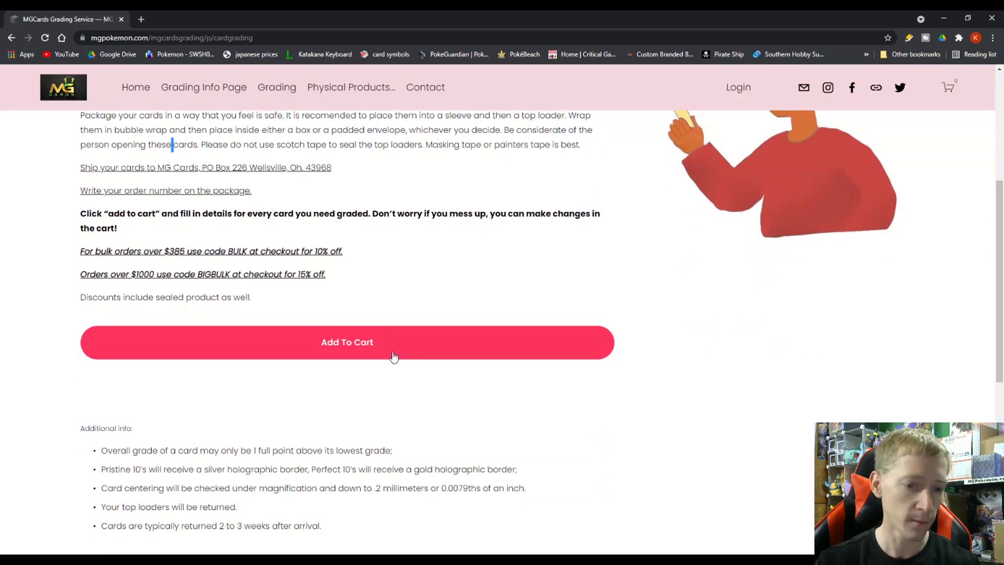
# Review the shipping address line, the order number note and the bulk discount code lines.
pyautogui.scroll(-1, 376, 366)
pyautogui.scroll(1, 157, 411)
pyautogui.scroll(3, 185, 411)
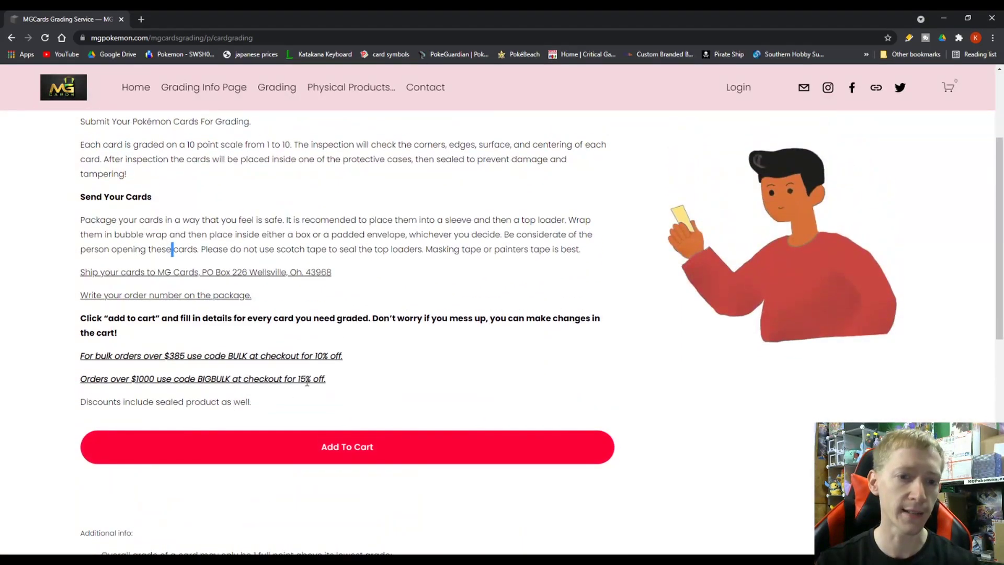
pyautogui.moveTo(83, 325); pyautogui.dragTo(333, 333)
pyautogui.click(336, 336)
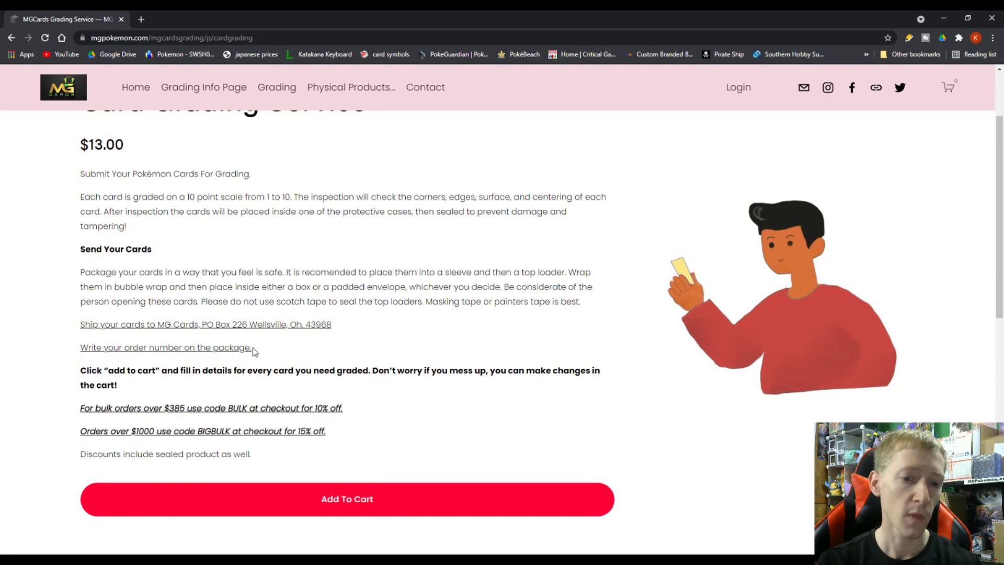
pyautogui.moveTo(253, 348); pyautogui.dragTo(76, 356)
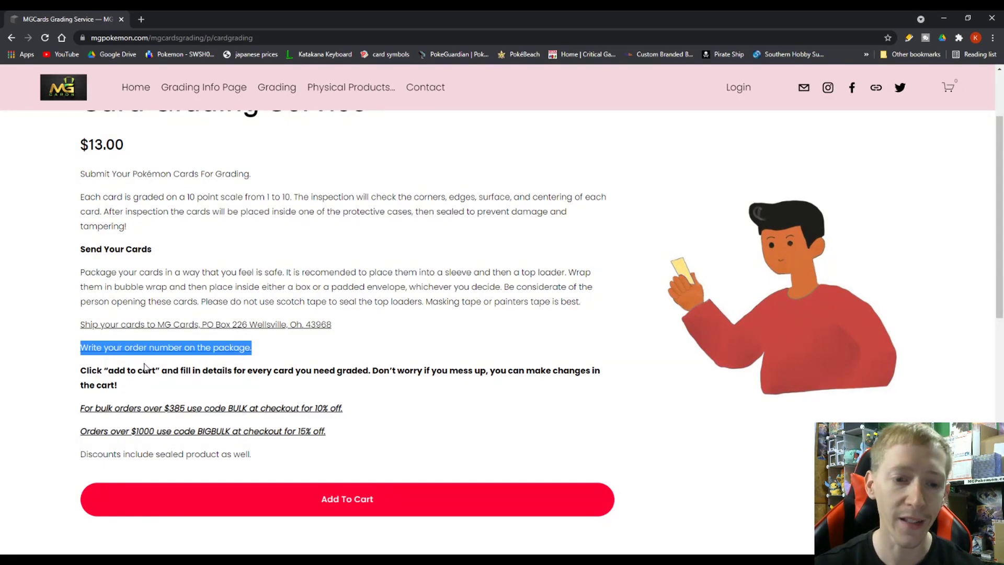
pyautogui.click(277, 365)
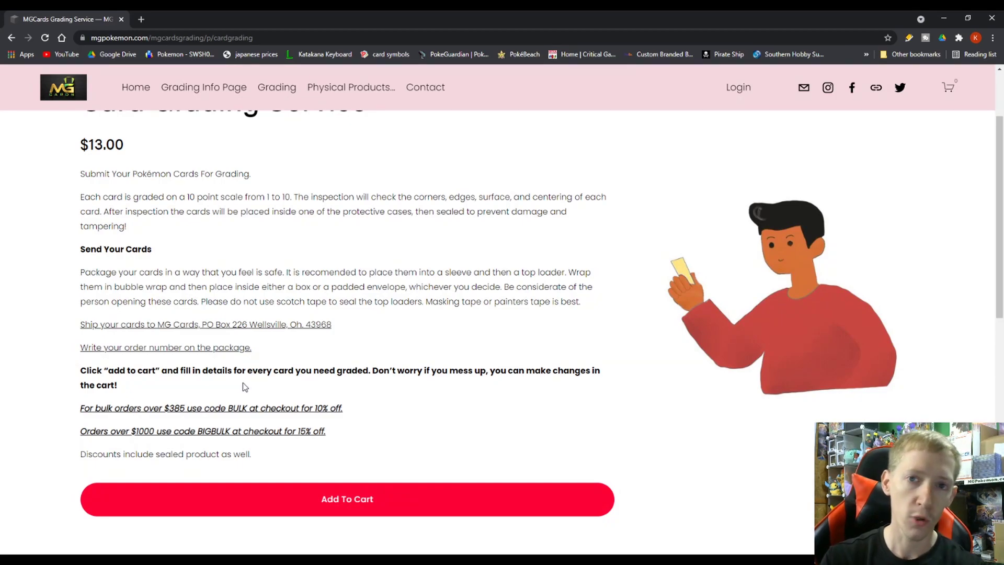
pyautogui.scroll(-1, 238, 397)
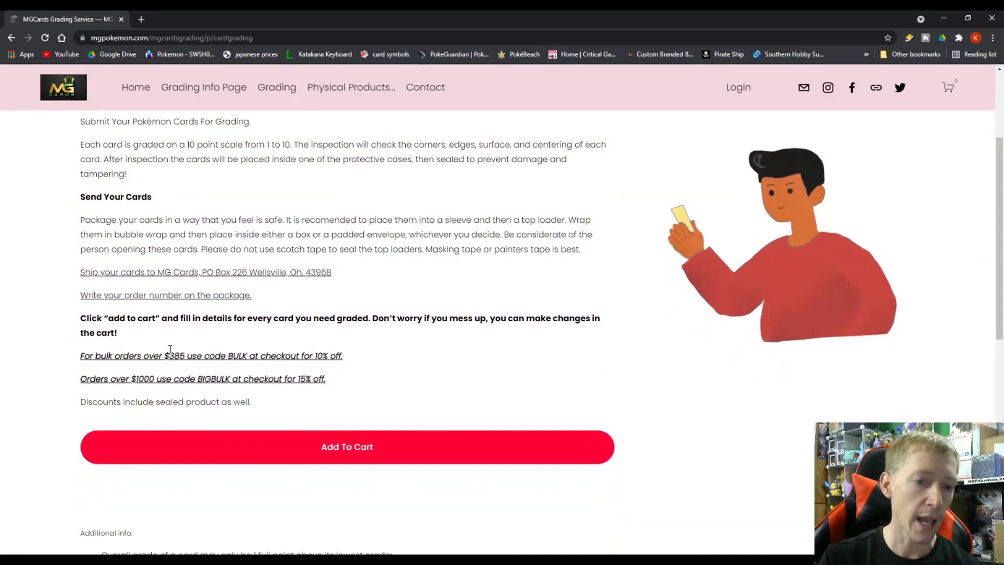
pyautogui.moveTo(129, 356); pyautogui.dragTo(117, 379)
pyautogui.click(162, 357)
pyautogui.scroll(-3, 196, 351)
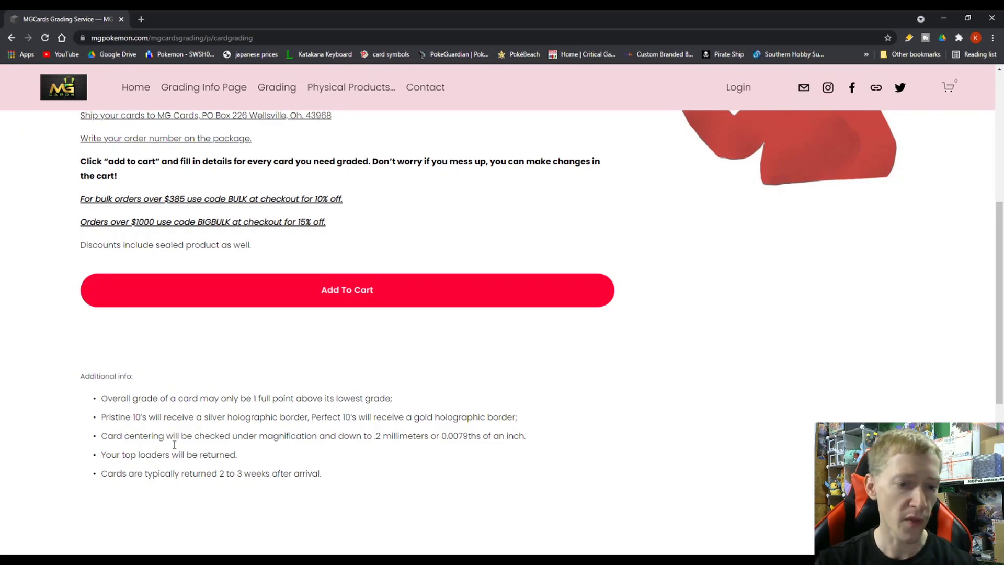
# Read the notes that top loaders are returned and on how the overall grade is determined.
pyautogui.moveTo(102, 454); pyautogui.dragTo(244, 453)
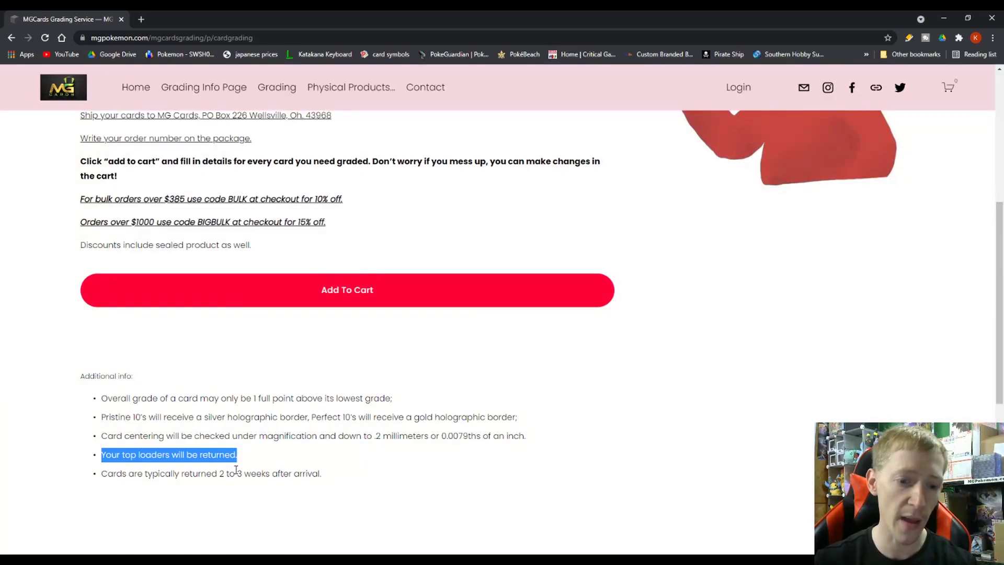
pyautogui.moveTo(244, 456); pyautogui.dragTo(149, 454)
pyautogui.click(147, 453)
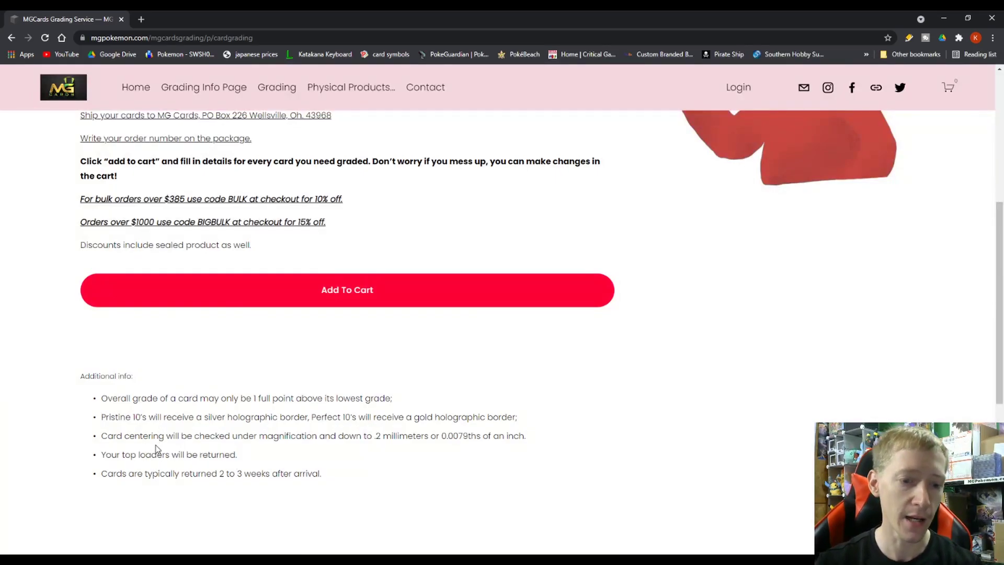
pyautogui.moveTo(113, 400); pyautogui.dragTo(392, 400)
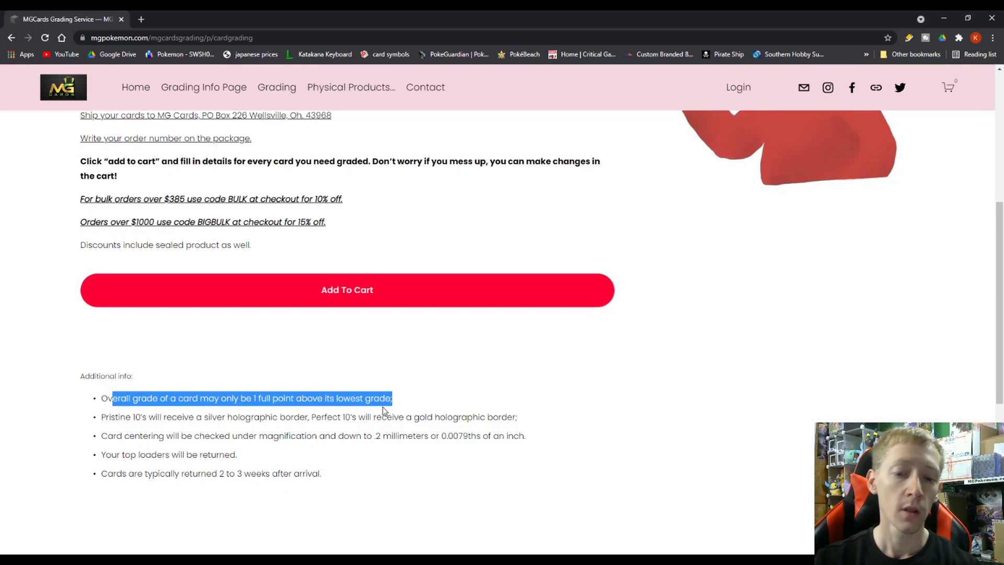
pyautogui.click(384, 411)
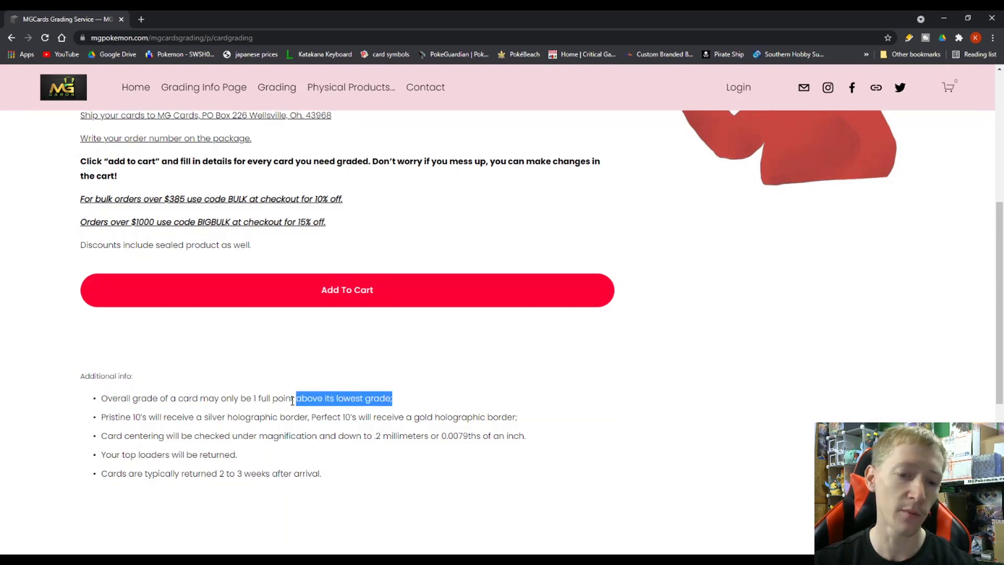
pyautogui.moveTo(292, 401); pyautogui.dragTo(254, 399)
pyautogui.click(255, 397)
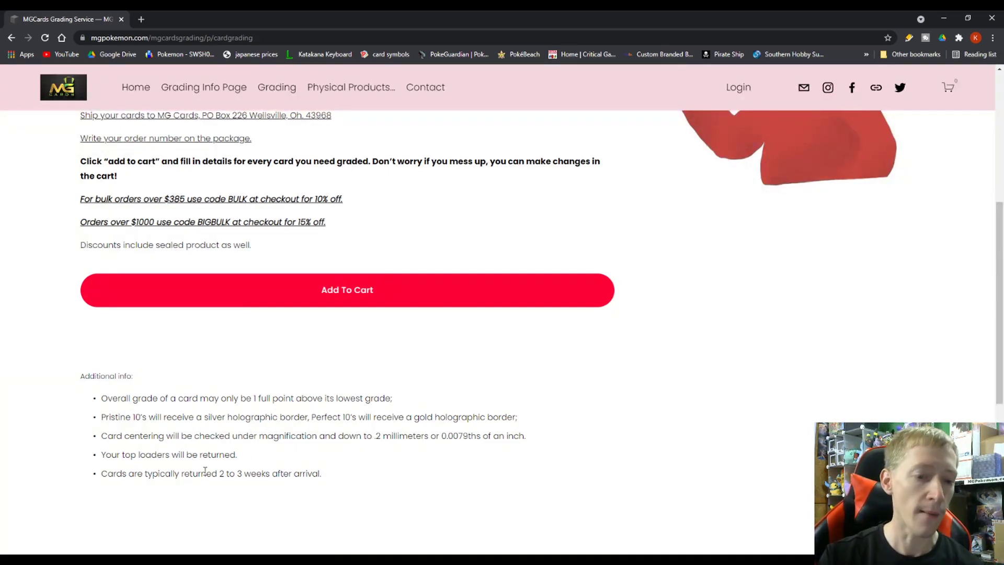
# Note the typical 2 to 3 week return time and open the Non sports card form.
pyautogui.moveTo(117, 473); pyautogui.dragTo(287, 475)
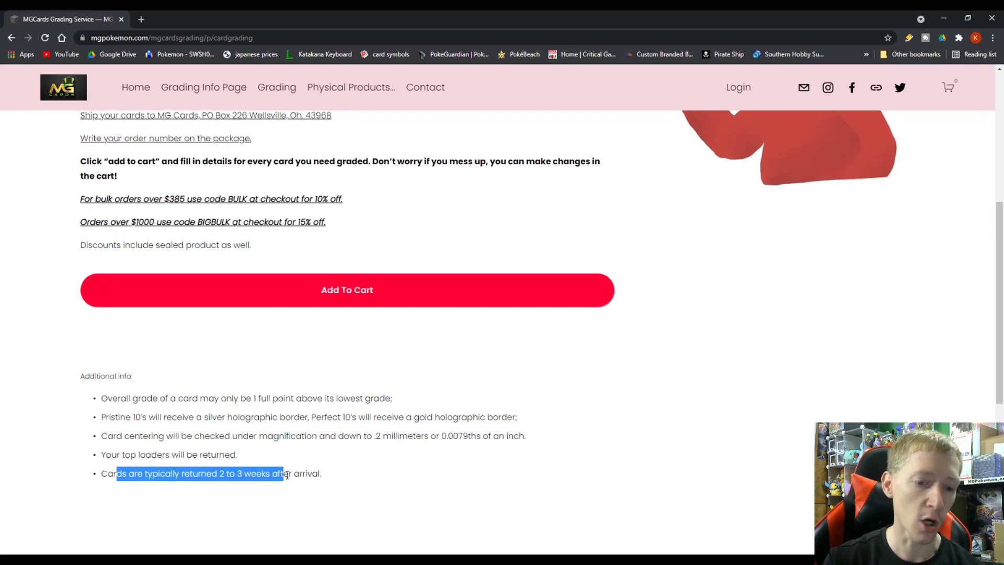
pyautogui.moveTo(218, 473); pyautogui.dragTo(227, 455)
pyautogui.scroll(1, 277, 361)
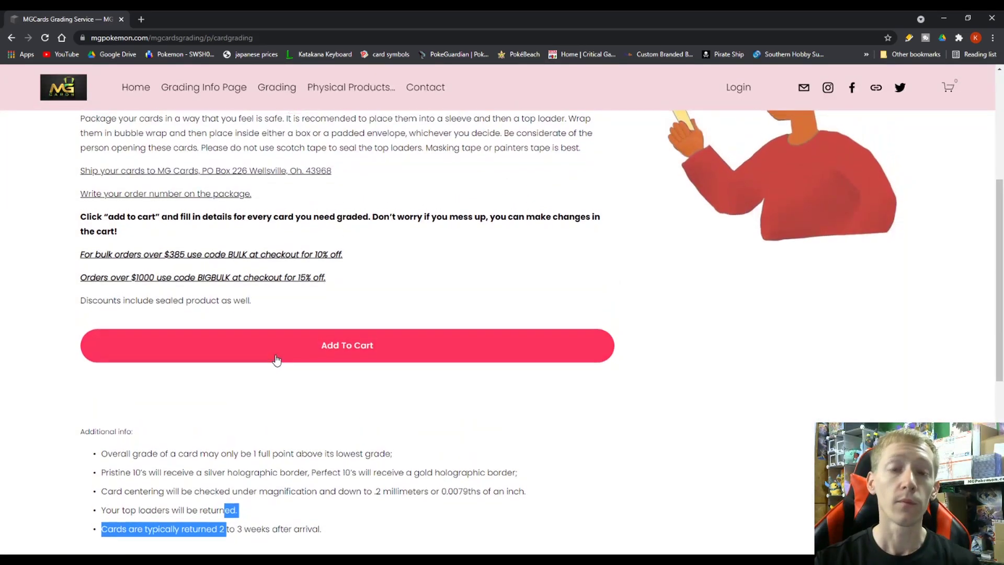
pyautogui.scroll(2, 277, 360)
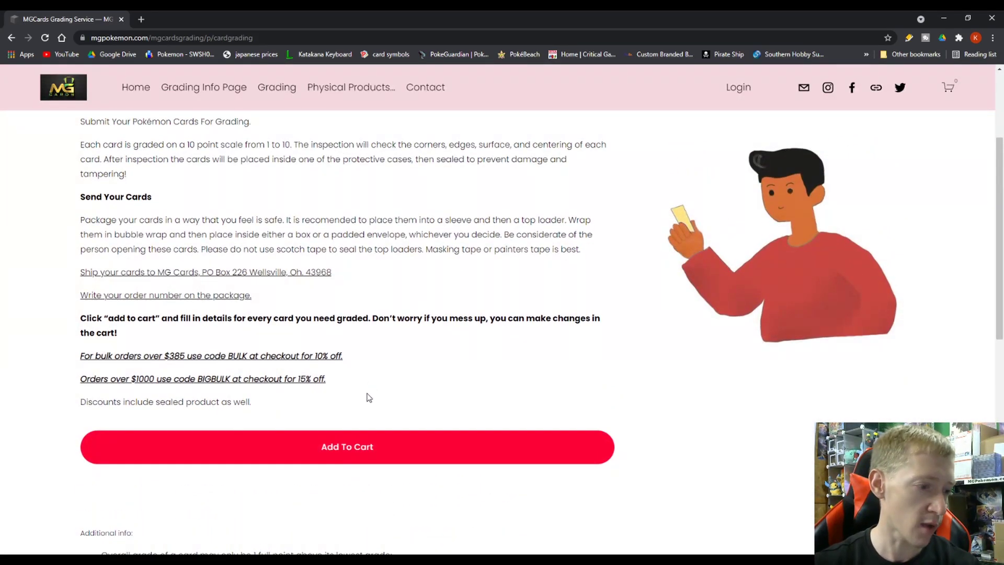
pyautogui.click(344, 446)
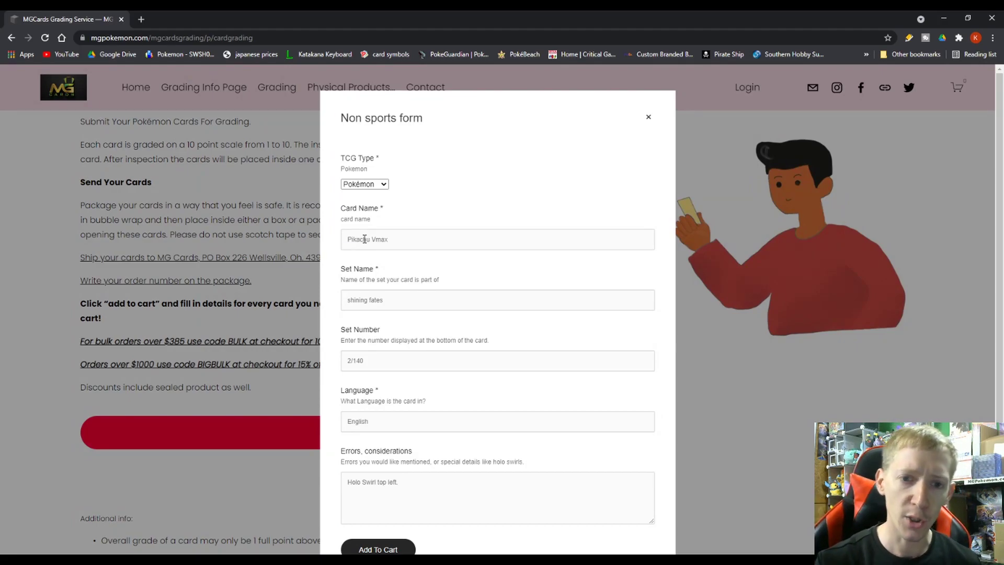
# Fill in Snom, sword and shield, 063/202, english and add the grading order to the cart.
pyautogui.click(364, 239)
pyautogui.write('Sn')
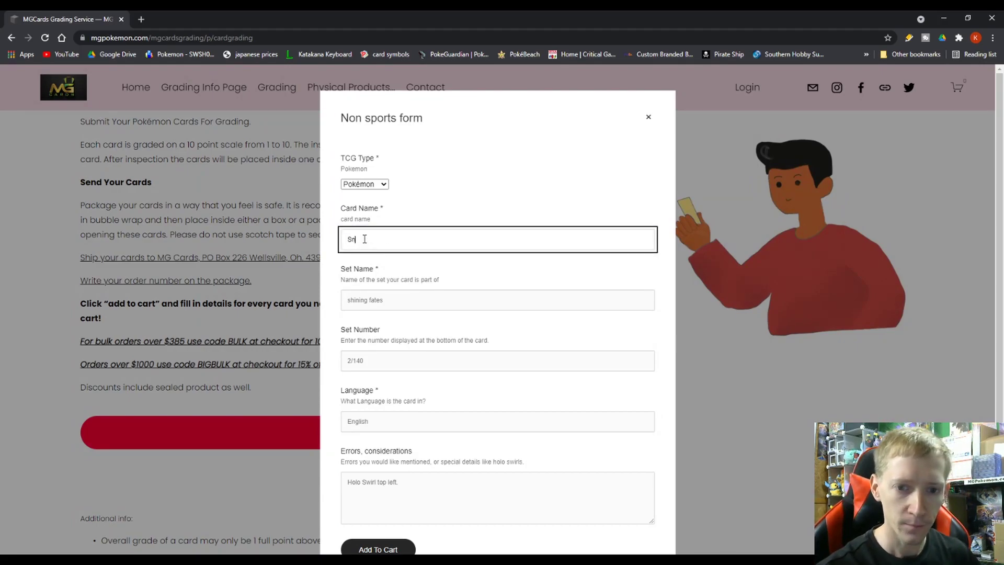
pyautogui.write('ow')
pyautogui.press('BackSpace')
pyautogui.press('BackSpace')
pyautogui.write('om')
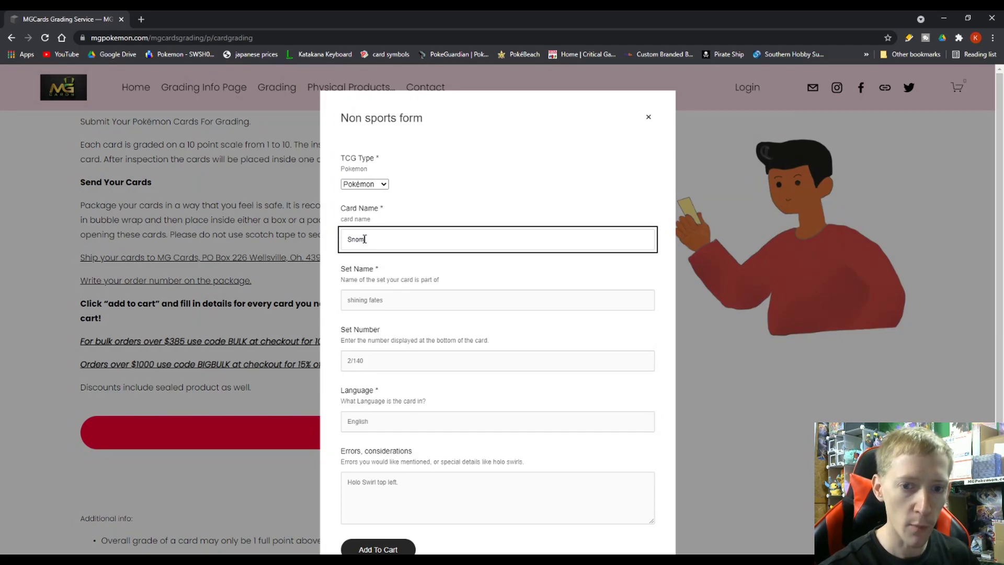
pyautogui.press('Tab')
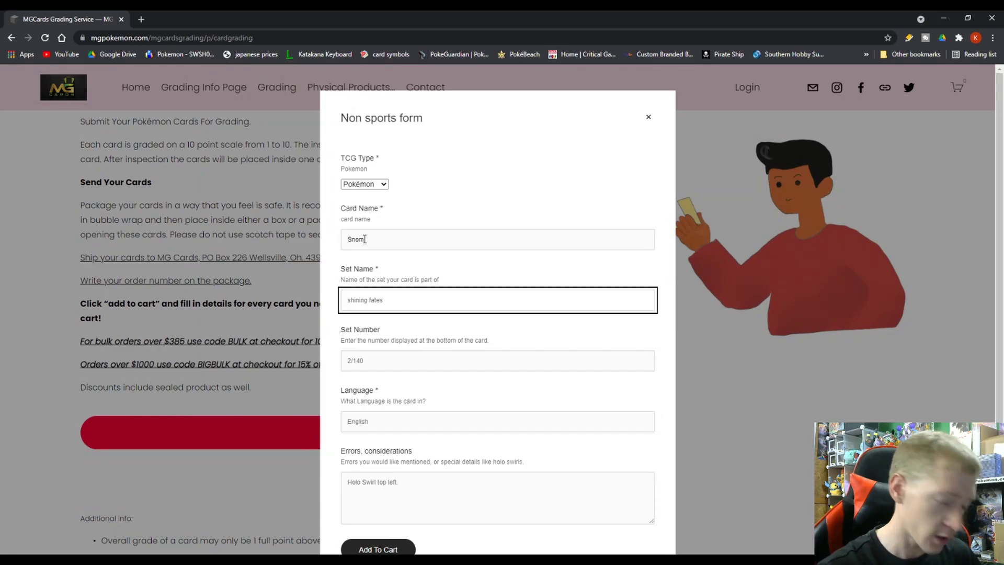
pyautogui.write('sword ')
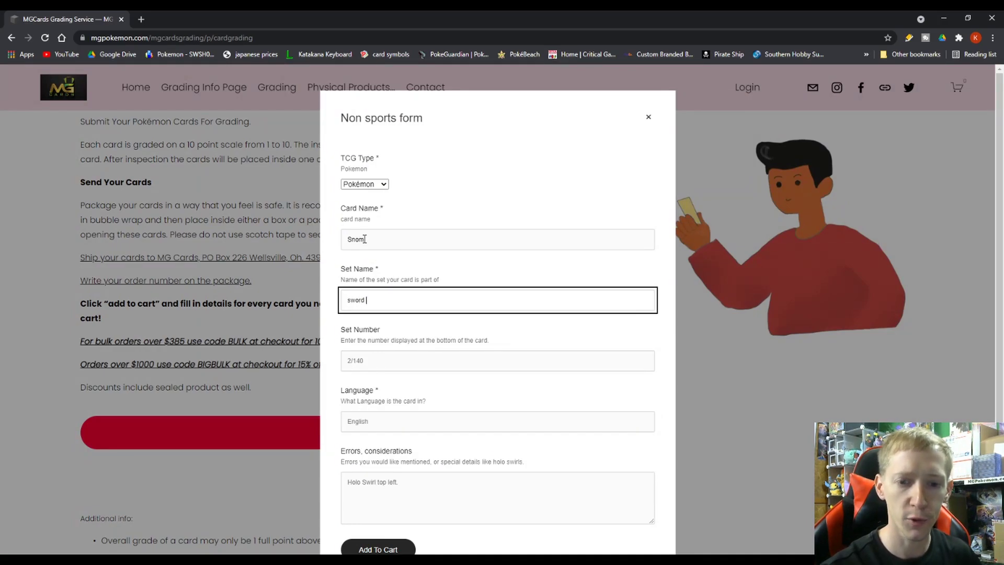
pyautogui.write('and shi')
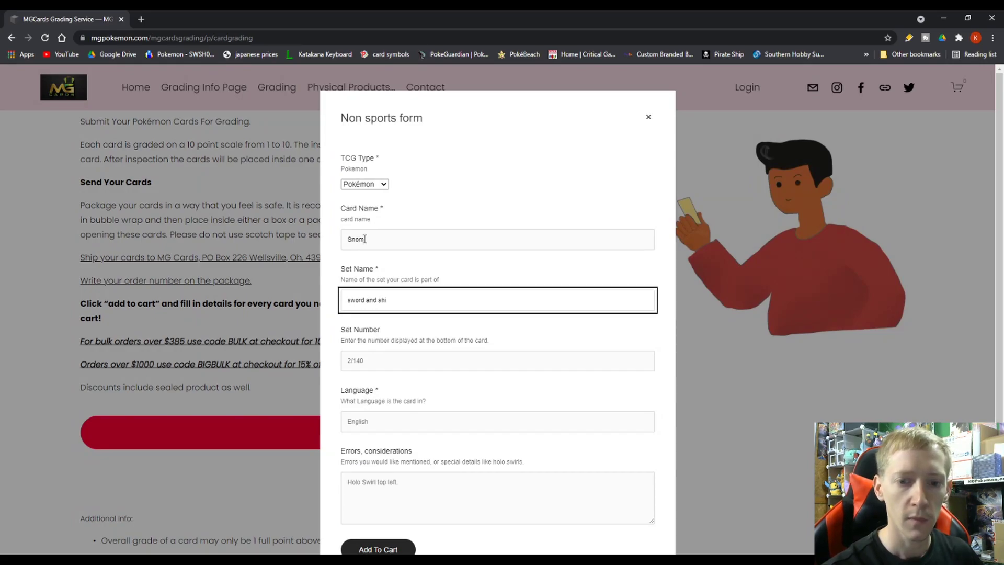
pyautogui.write('eld')
pyautogui.press('Tab')
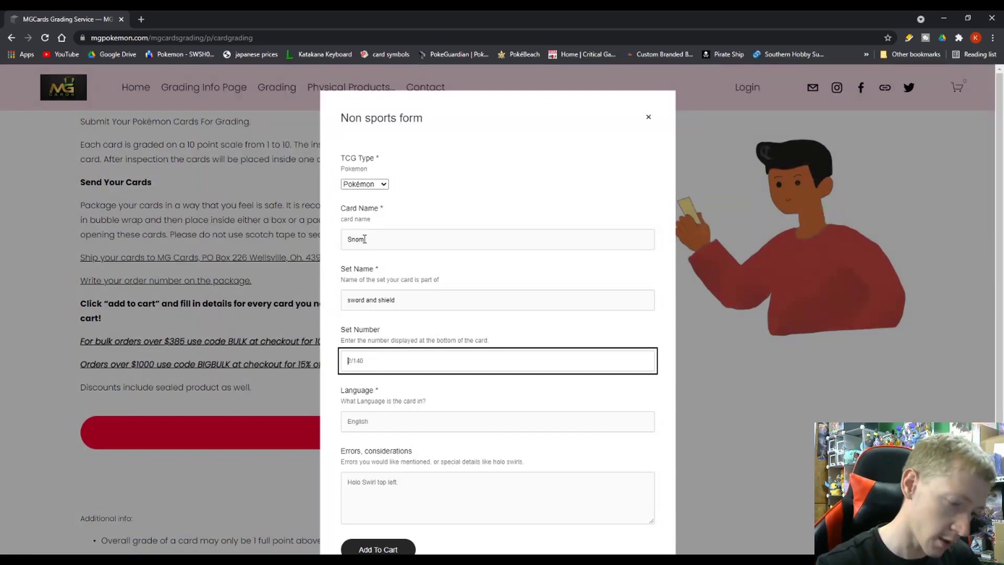
pyautogui.write('063/')
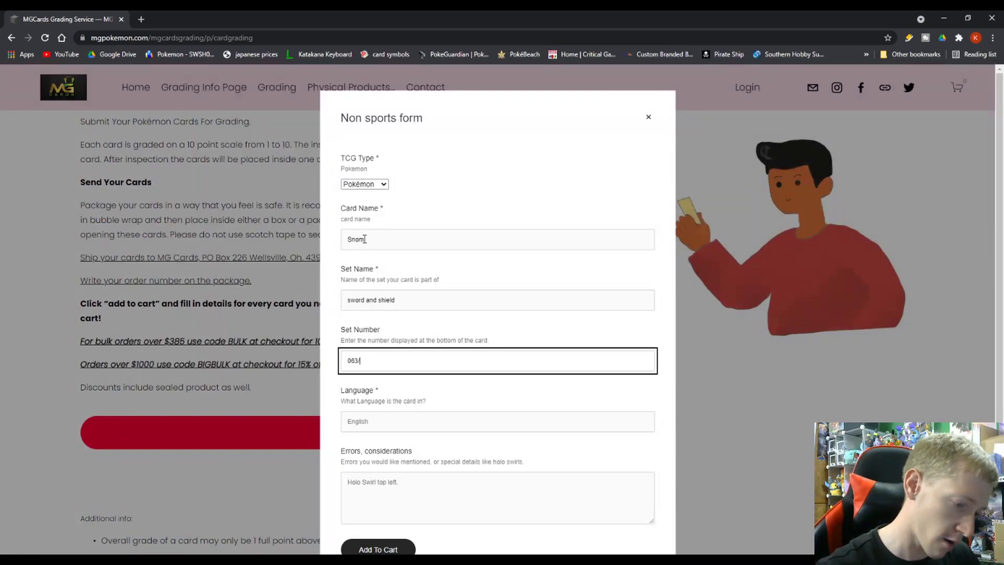
pyautogui.write('202')
pyautogui.press('Tab')
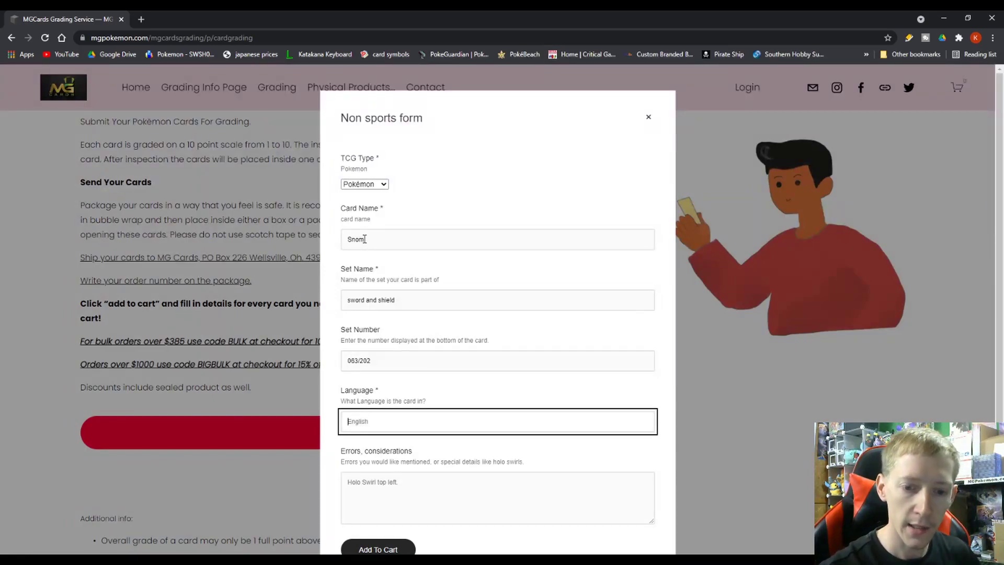
pyautogui.write('english')
pyautogui.press('Tab')
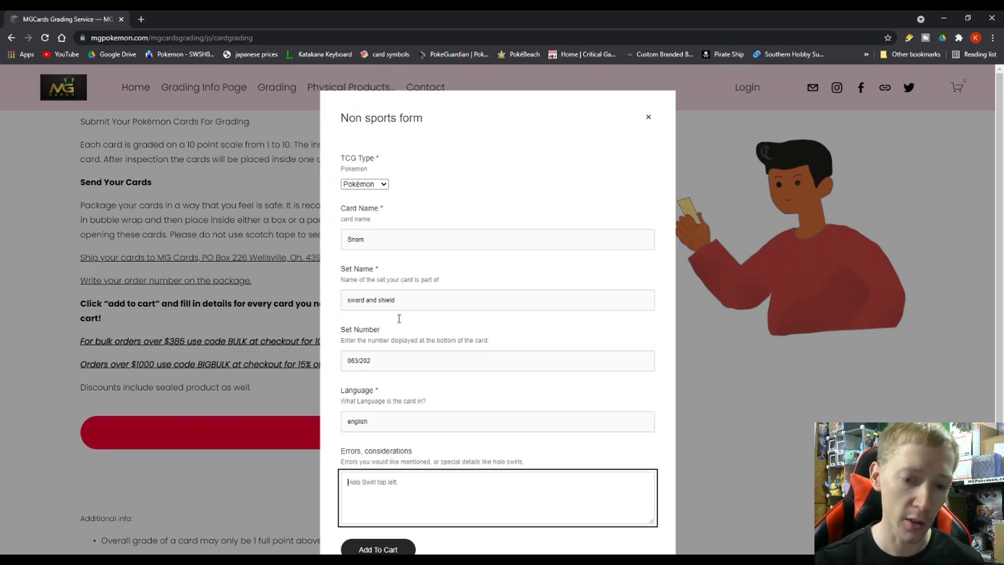
pyautogui.scroll(-1, 367, 486)
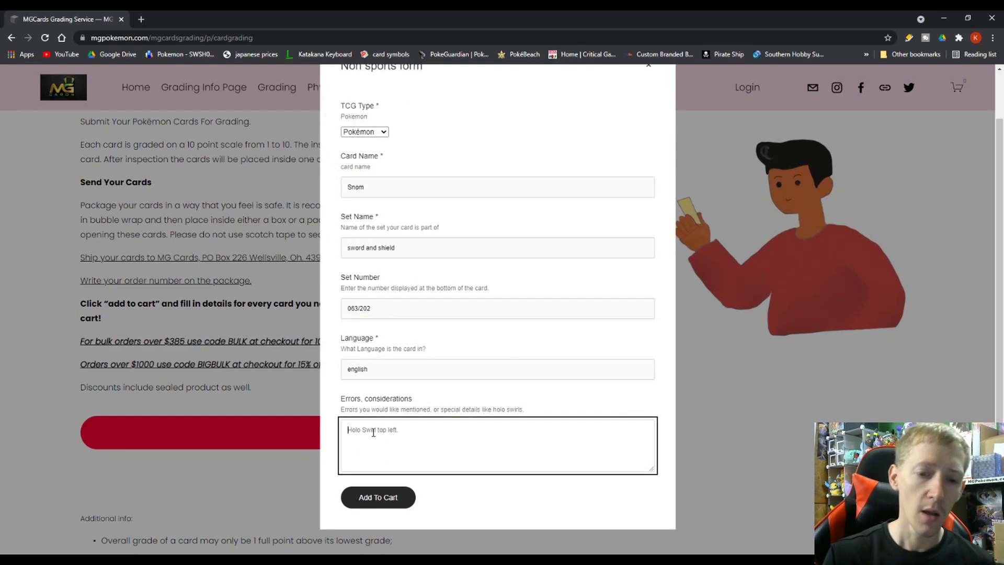
pyautogui.click(372, 508)
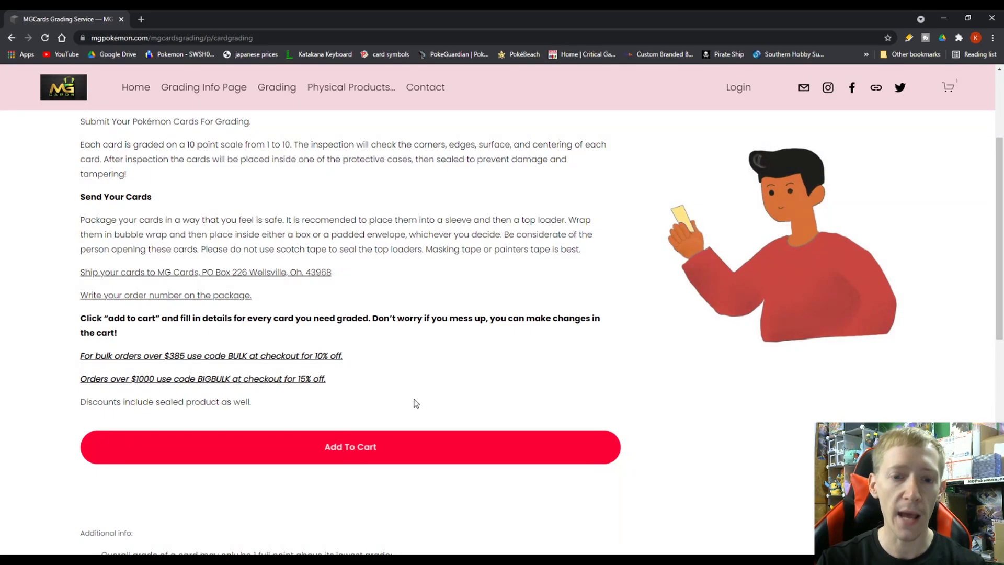
# Start a second card form with name snom and set name sword and shield from autofill.
pyautogui.click(376, 454)
pyautogui.click(381, 245)
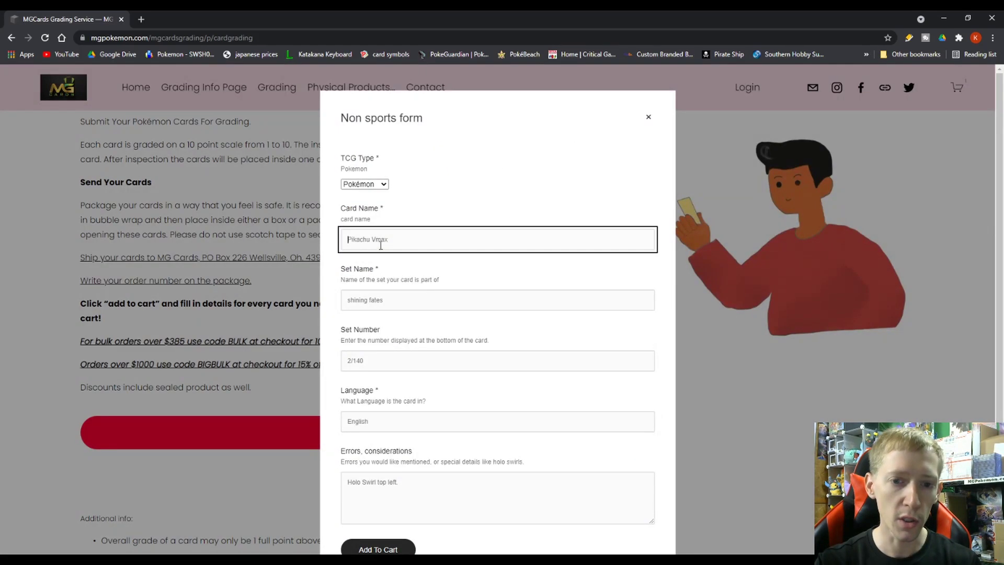
pyautogui.write('snom')
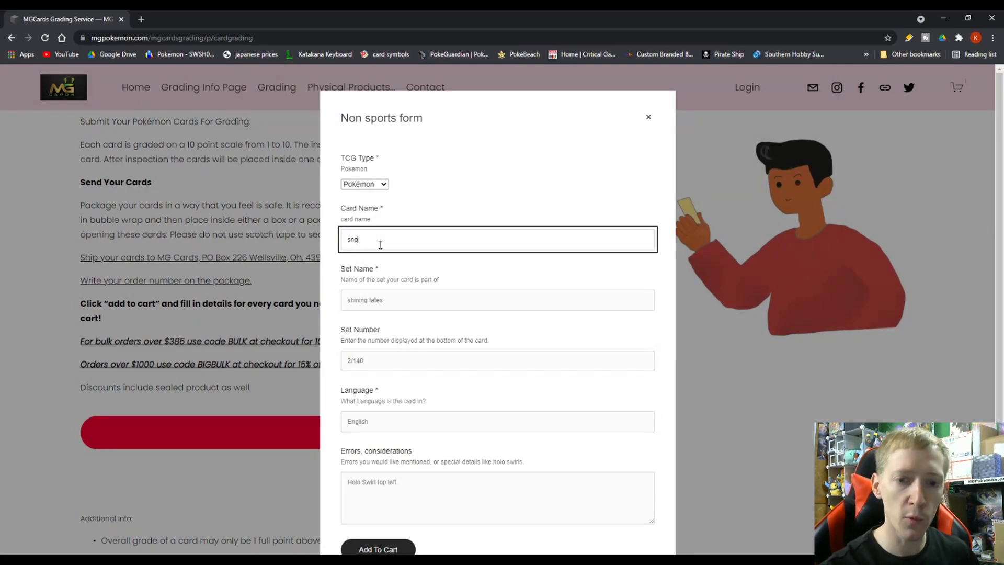
pyautogui.press('Tab')
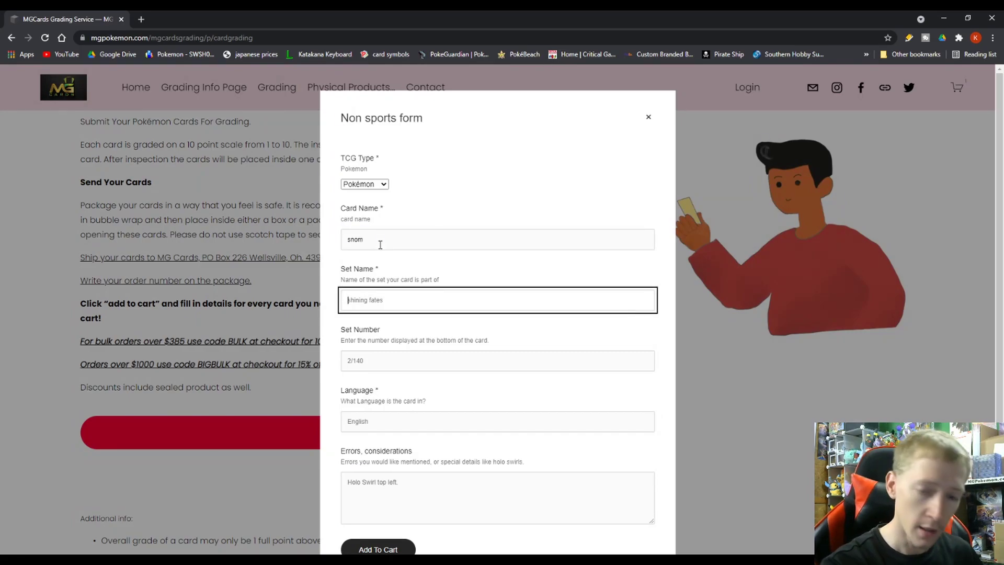
pyautogui.write('swor')
pyautogui.press('Tab')
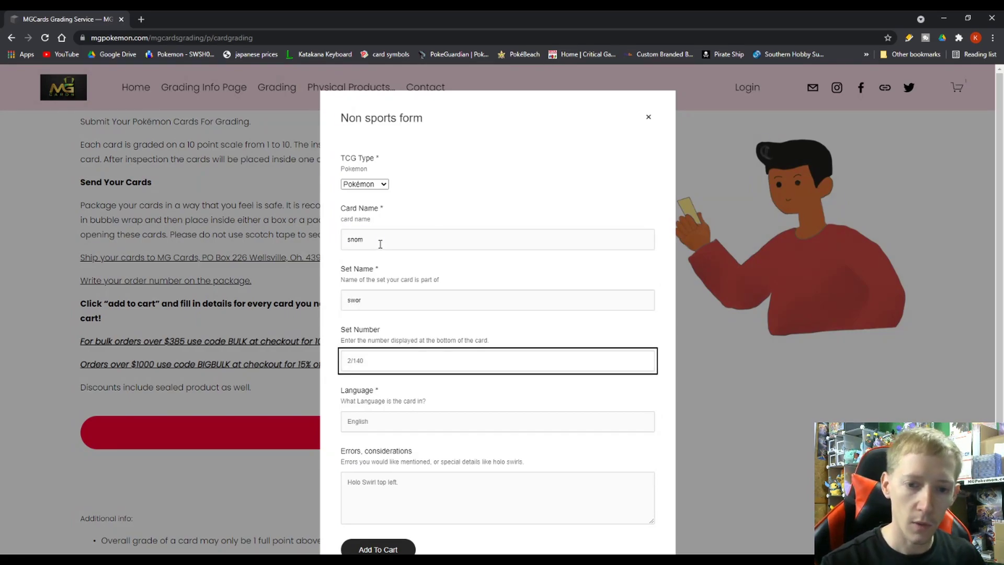
pyautogui.click(365, 296)
pyautogui.click(372, 318)
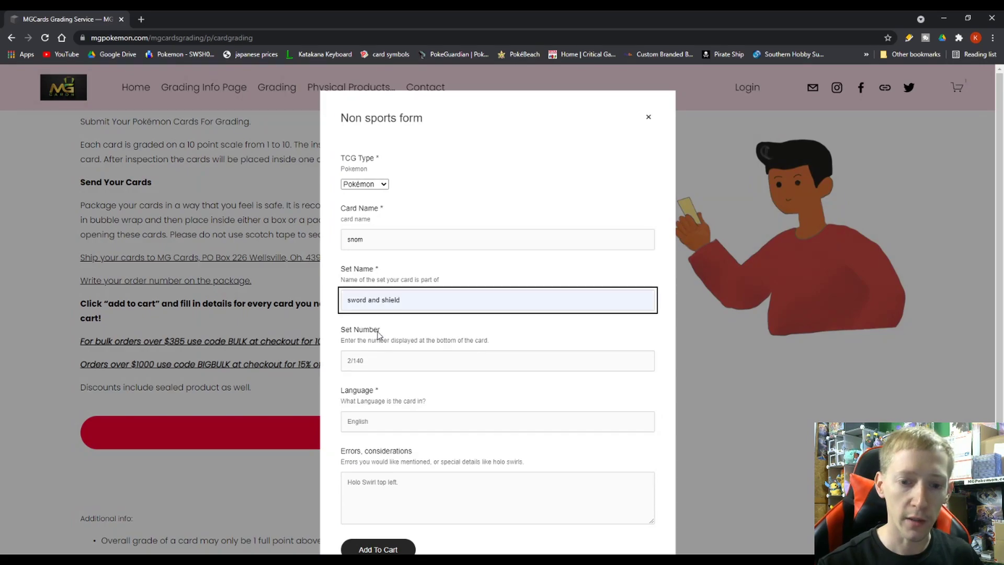
pyautogui.click(377, 361)
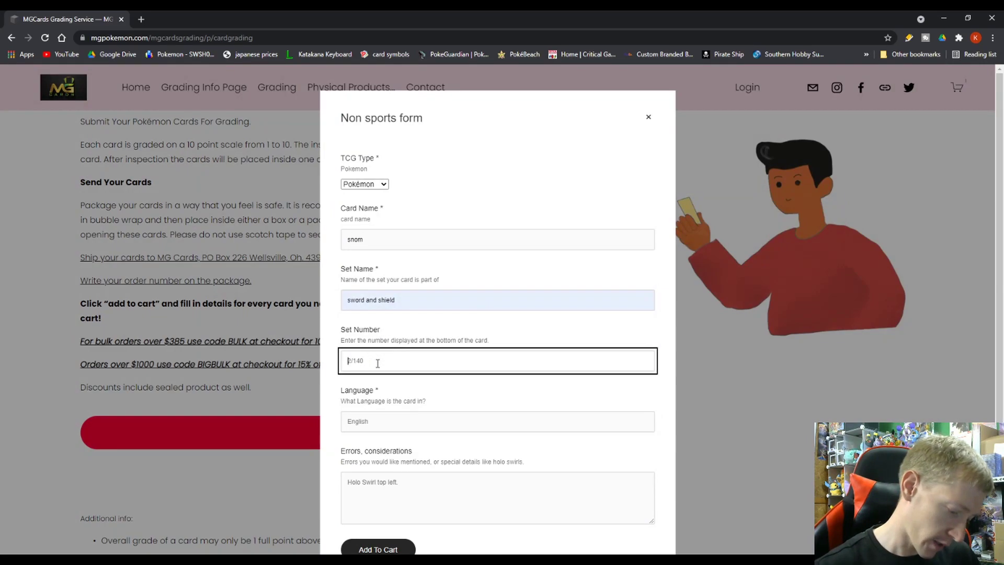
# Autofill set number 063/202 and language English, then add the second order to the cart.
pyautogui.write('063')
pyautogui.click(388, 383)
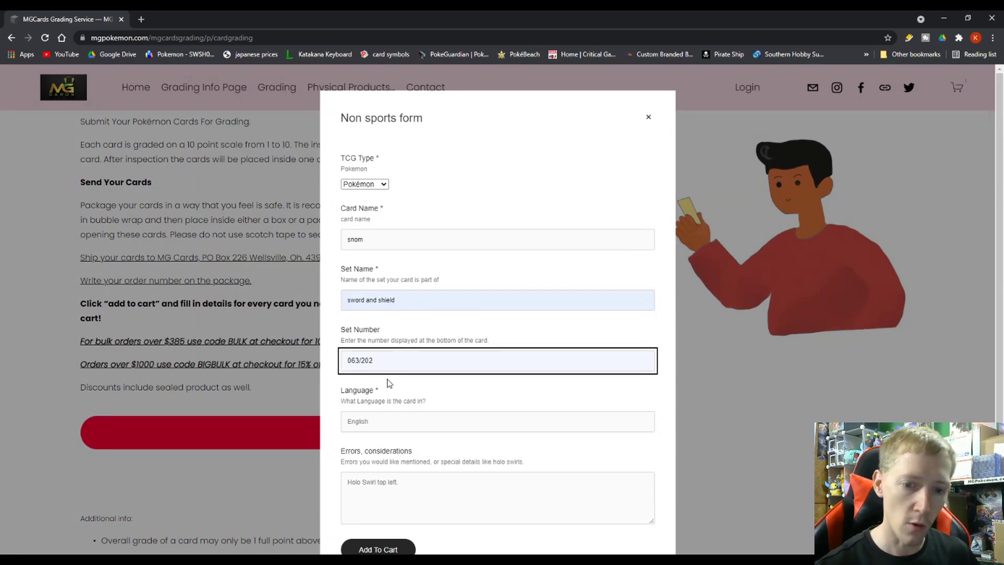
pyautogui.click(391, 413)
pyautogui.click(377, 444)
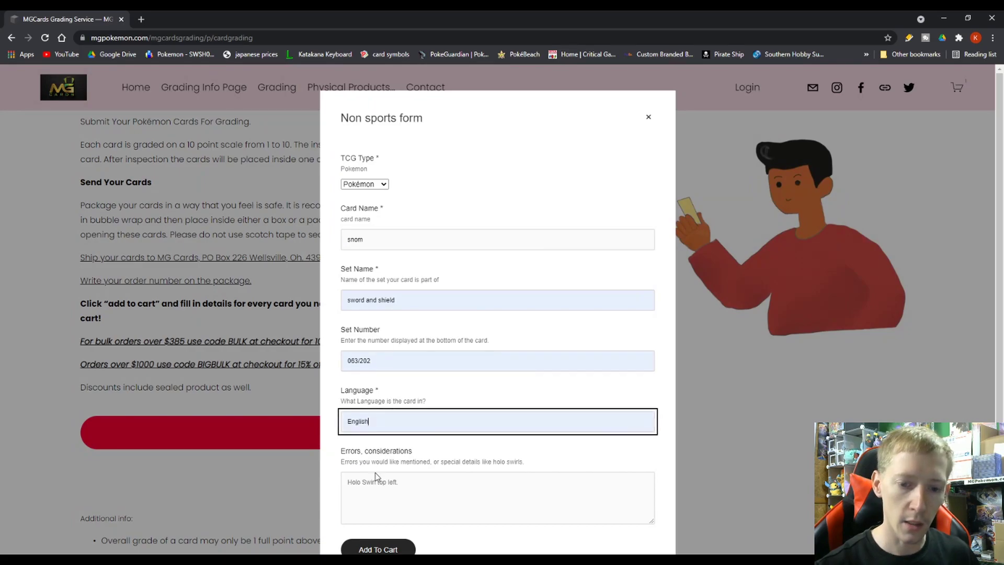
pyautogui.scroll(-1, 396, 460)
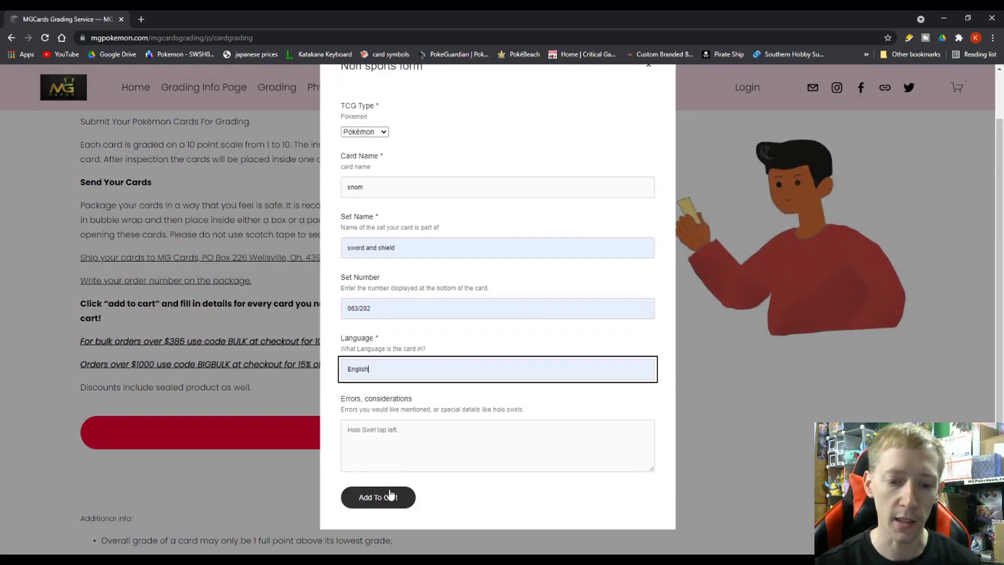
pyautogui.click(385, 498)
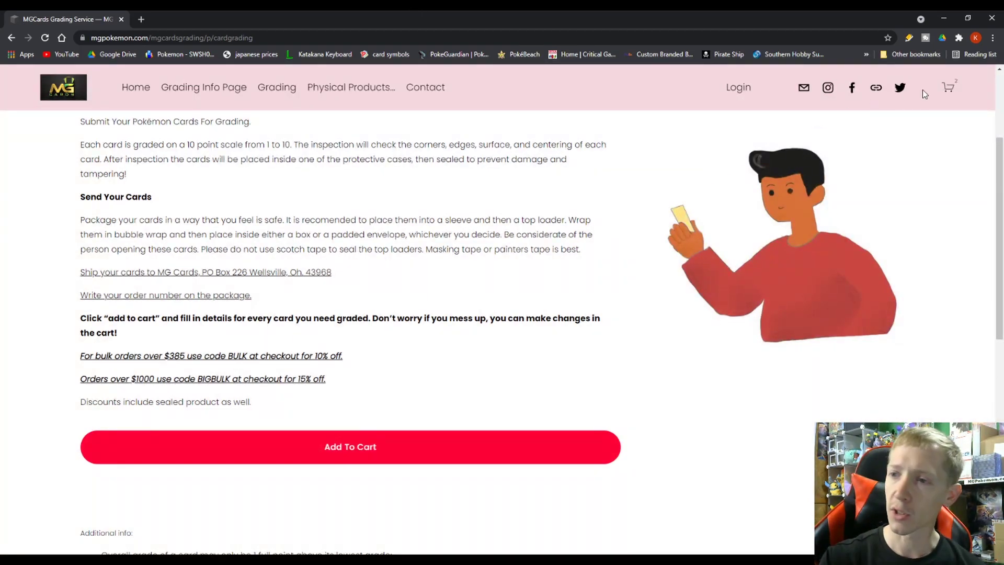
# Review both grading items and the second item's details in the $26.00 cart, then check out.
pyautogui.click(950, 93)
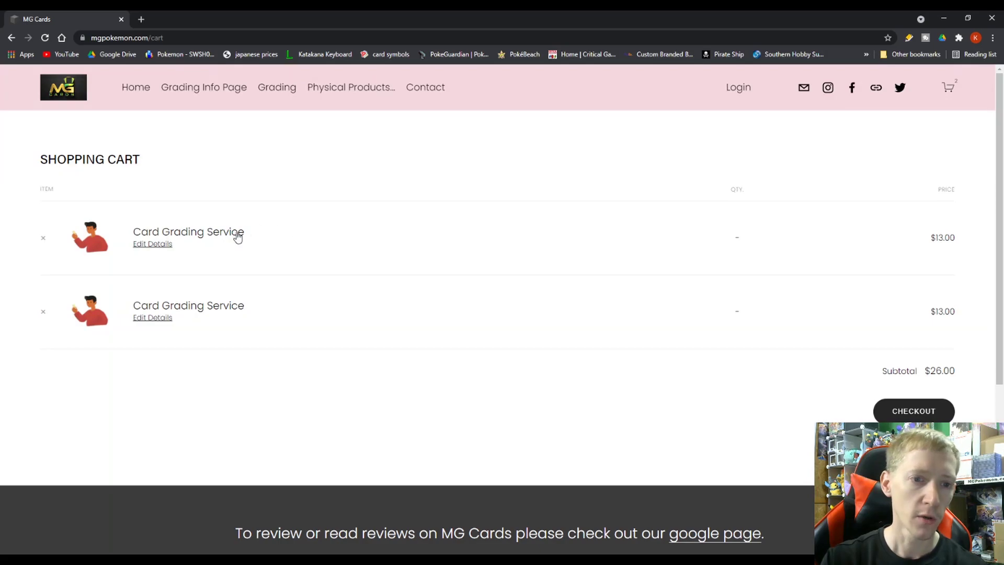
pyautogui.scroll(-1, 240, 248)
pyautogui.scroll(1, 263, 239)
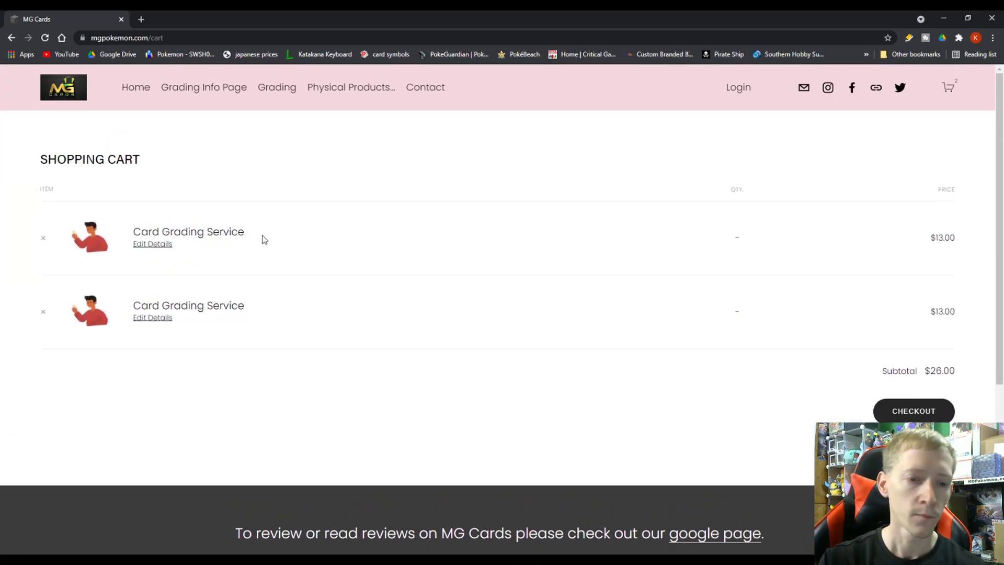
pyautogui.click(167, 321)
pyautogui.scroll(-1, 516, 236)
pyautogui.scroll(1, 523, 235)
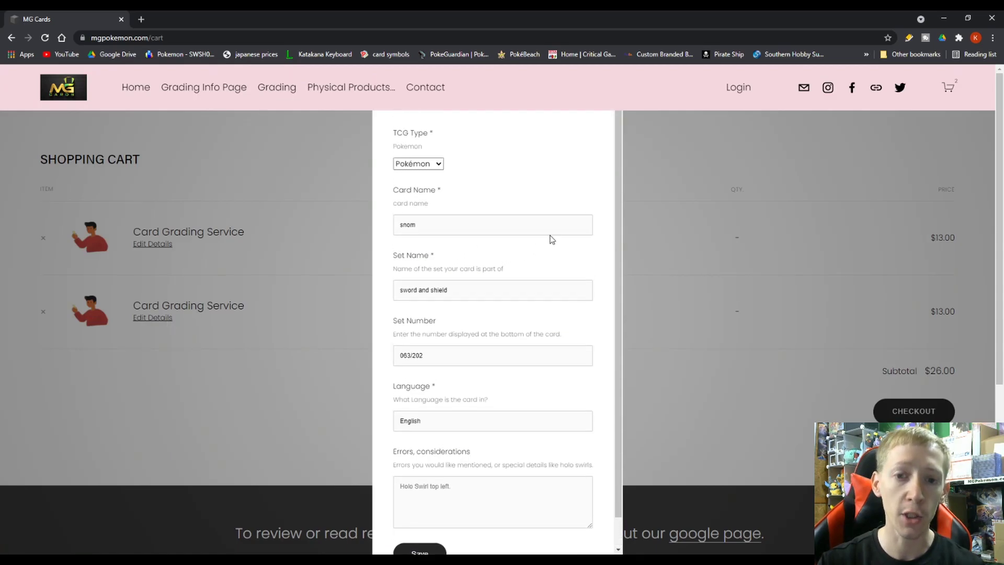
pyautogui.click(656, 208)
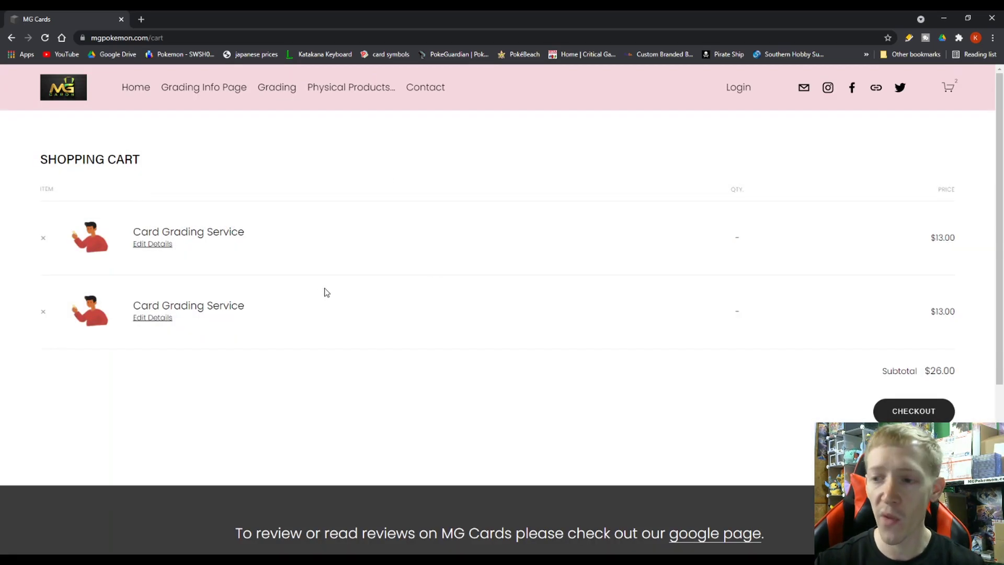
pyautogui.click(901, 412)
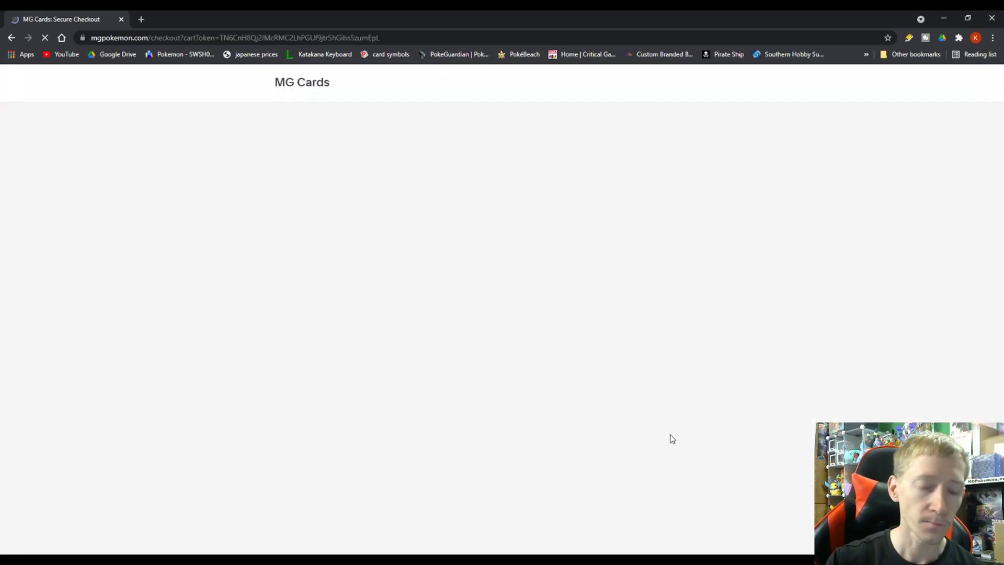
# Enter the customer's e-mail address in the Your Email field.
pyautogui.click(377, 168)
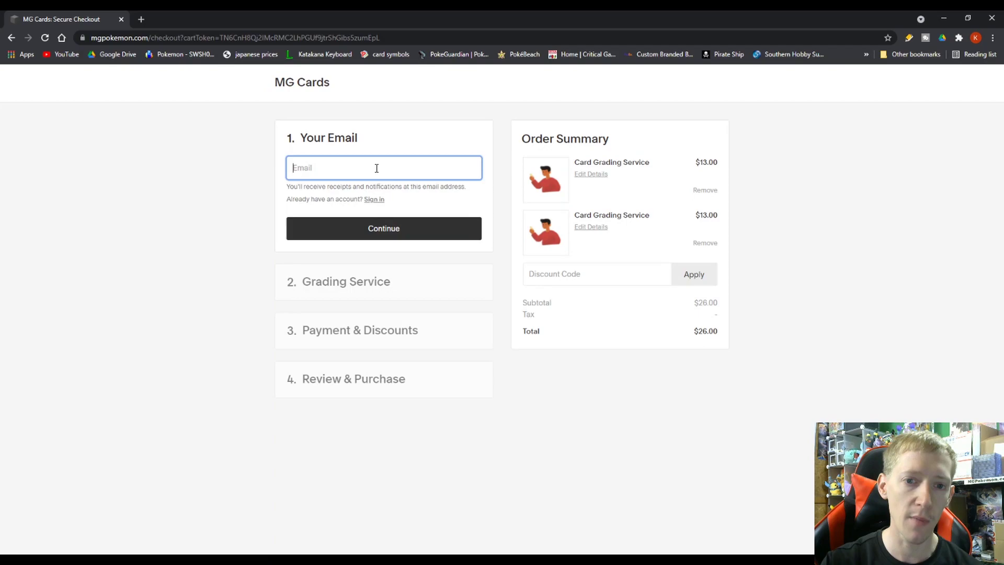
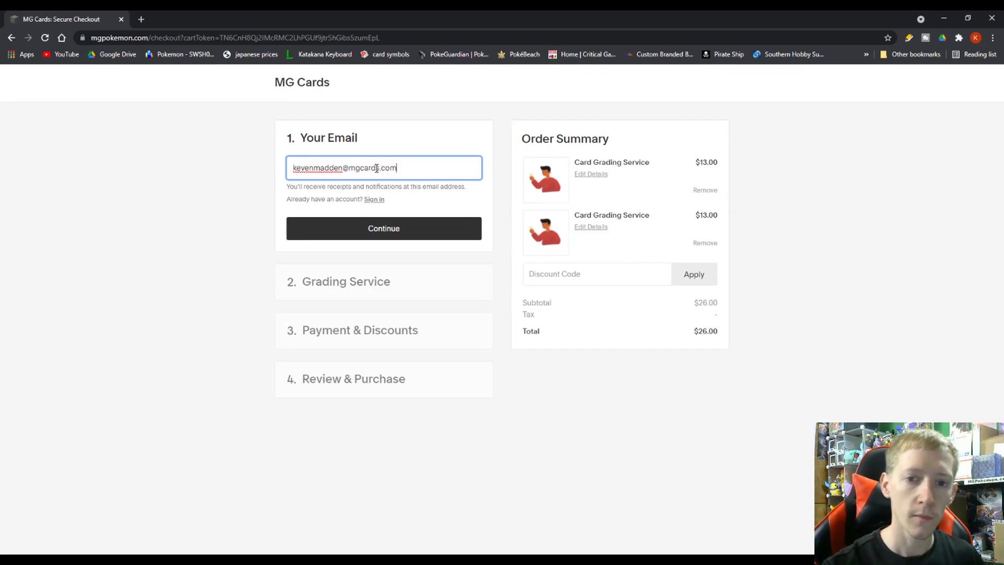
pyautogui.click(268, 240)
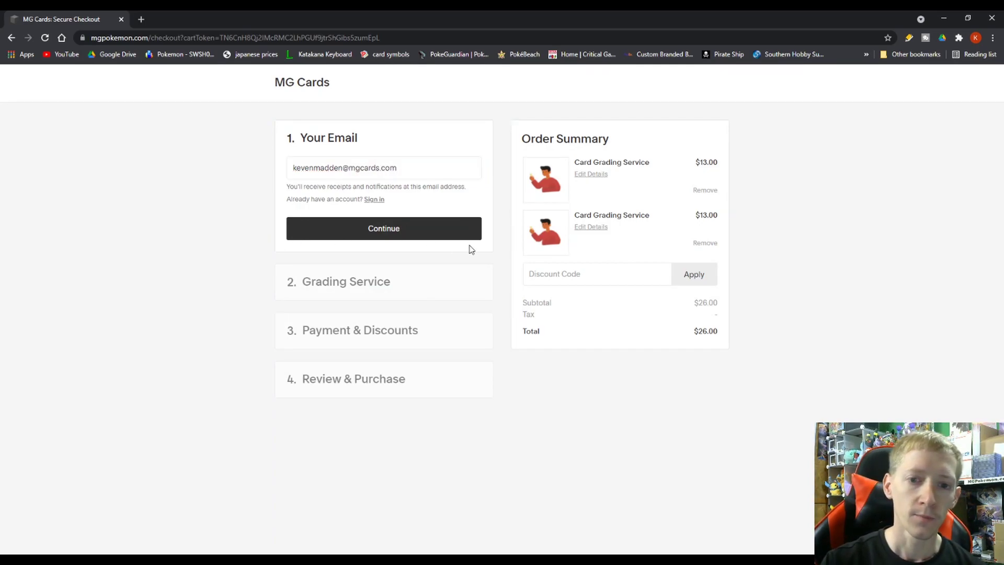
# Continue to the Grading Service step and choose No for card sleeves.
pyautogui.click(402, 235)
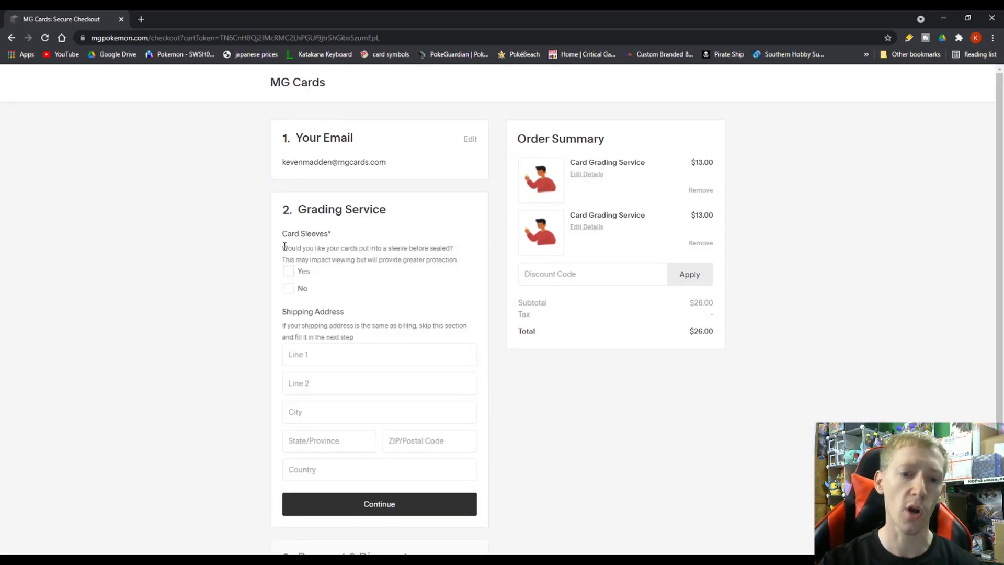
pyautogui.moveTo(283, 248); pyautogui.dragTo(435, 253)
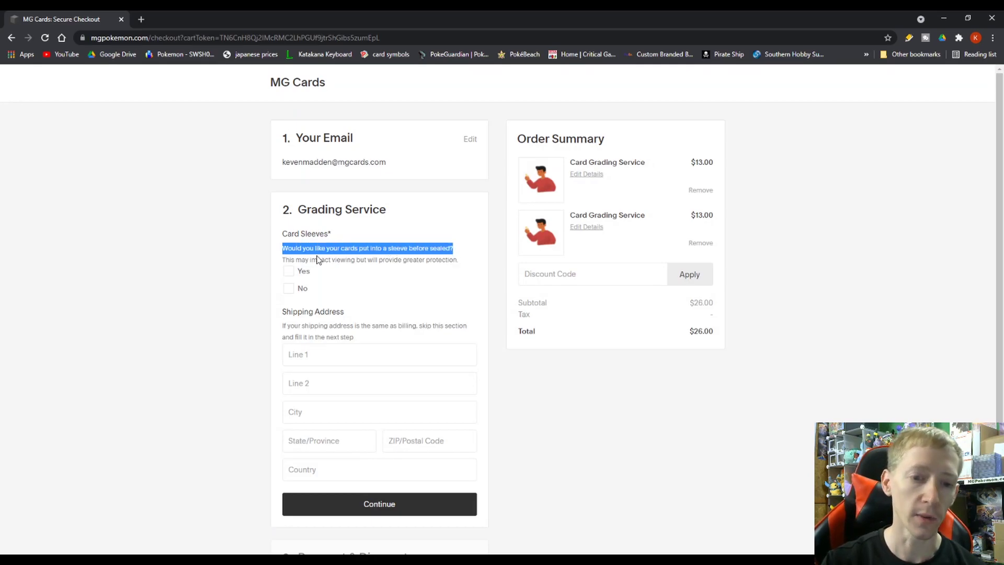
pyautogui.moveTo(282, 259); pyautogui.dragTo(452, 268)
pyautogui.click(451, 268)
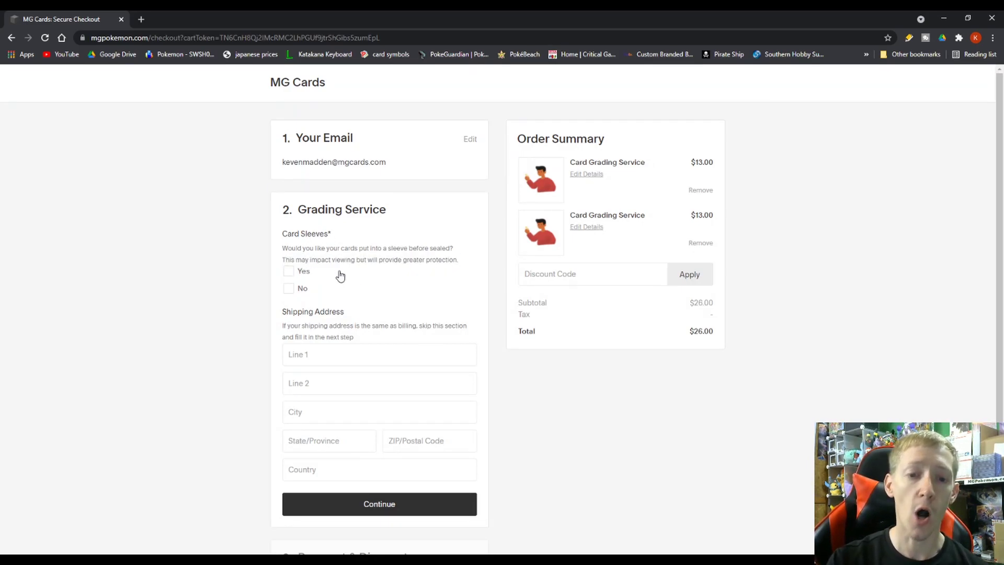
pyautogui.click(289, 290)
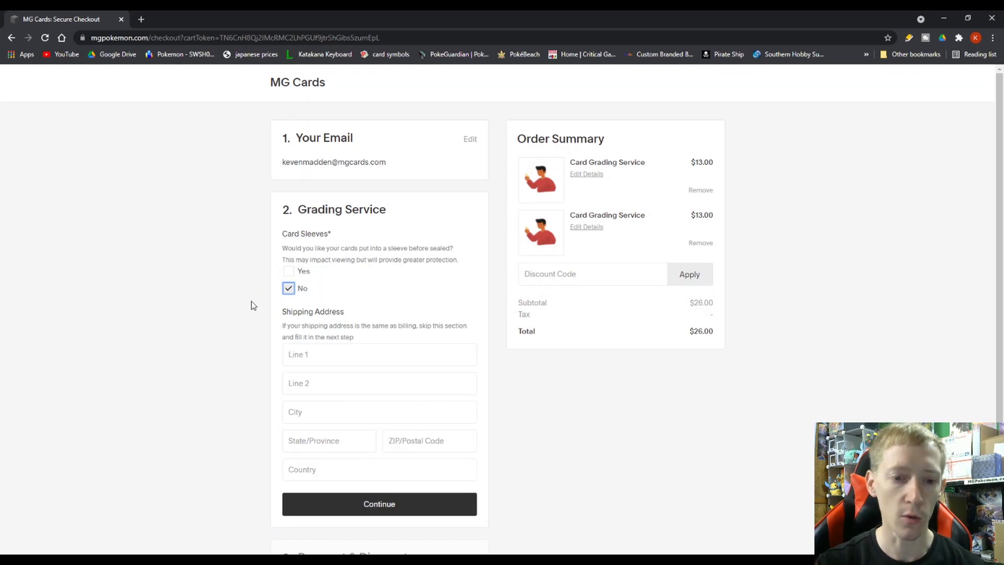
# Type the shipping address line, town and state abbreviation into the address fields.
pyautogui.click(300, 348)
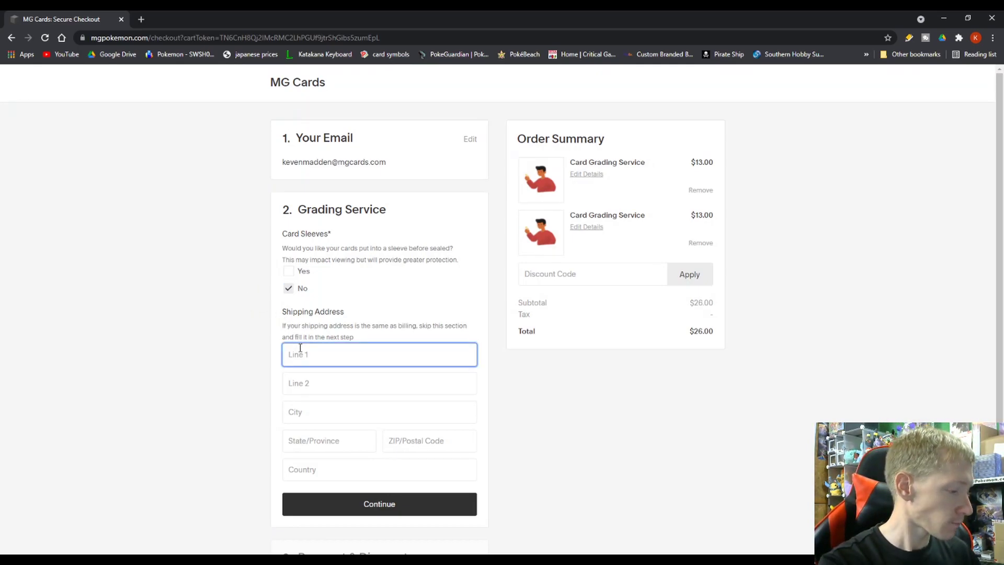
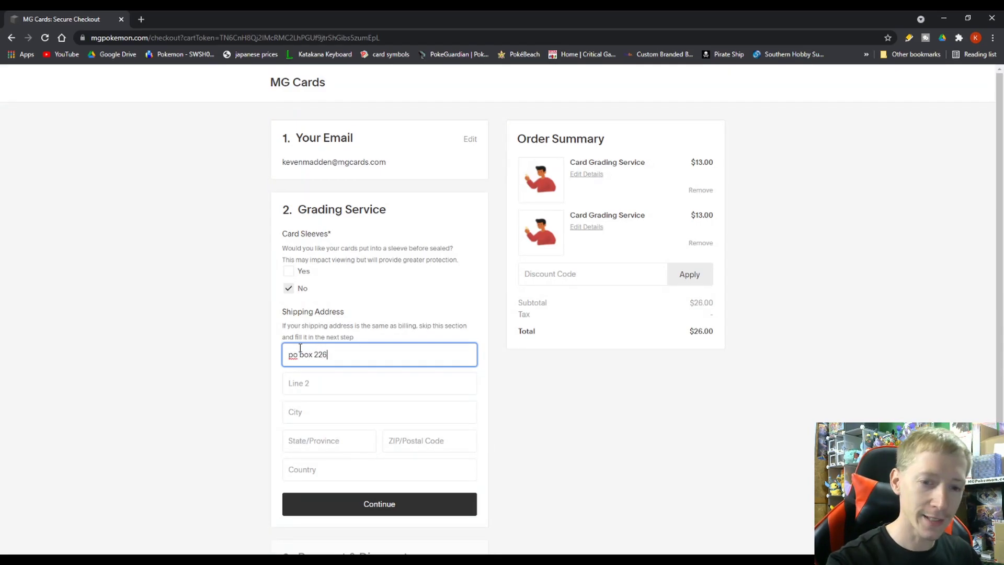
pyautogui.press('Tab')
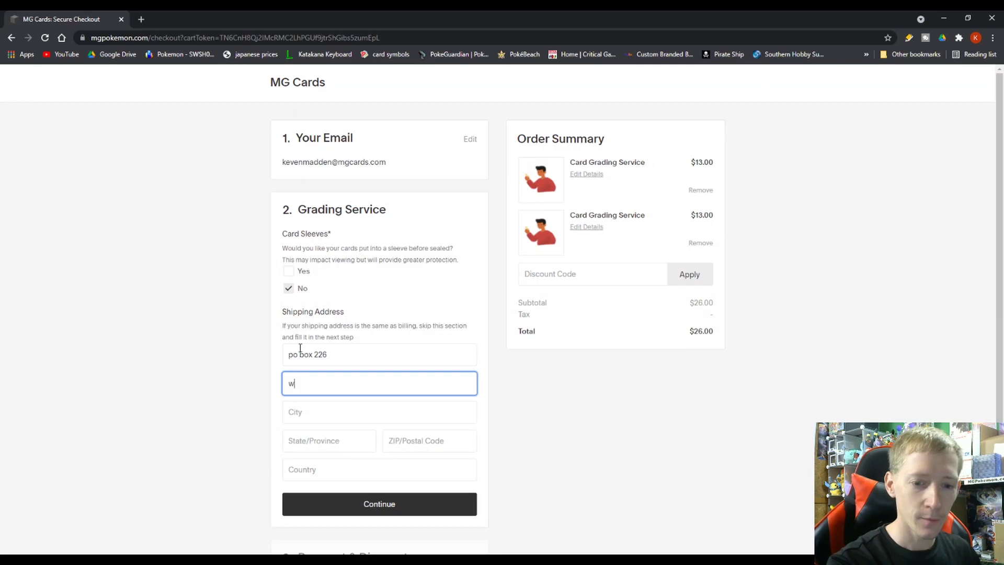
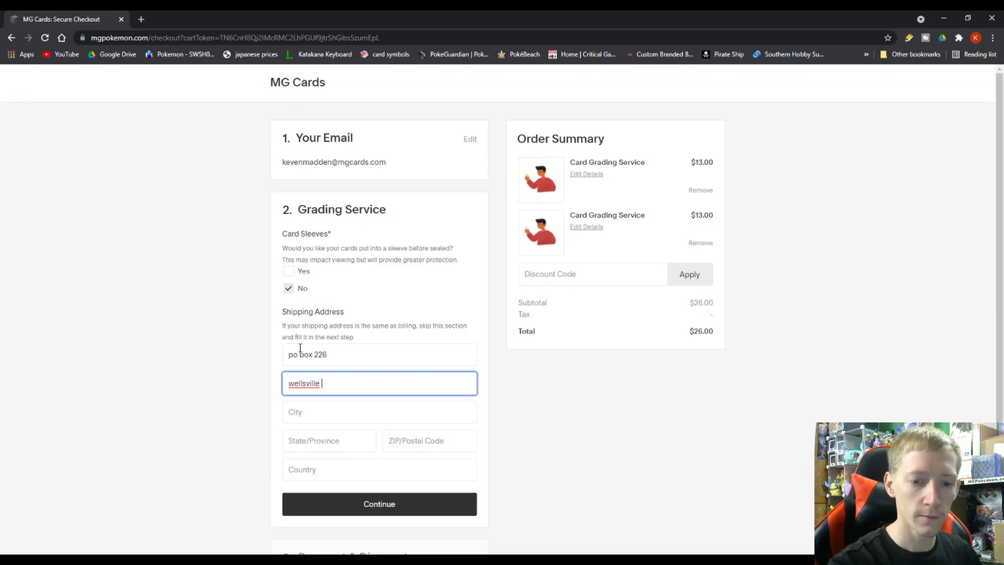
pyautogui.press('Tab')
pyautogui.write('oh')
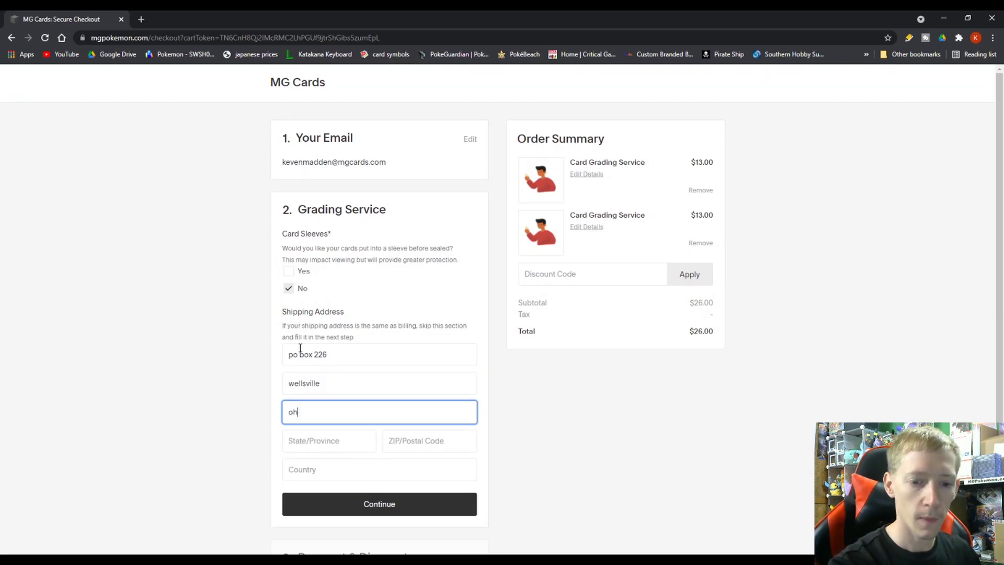
pyautogui.press('Tab')
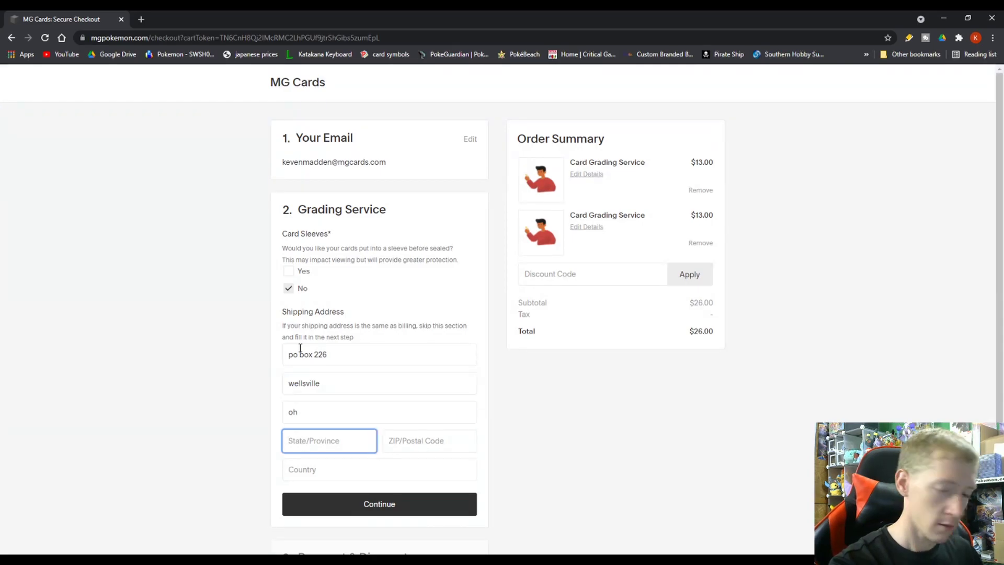
# Clear the misplaced entries and autofill city, state, ZIP and country from a saved address.
pyautogui.doubleClick(293, 413)
pyautogui.press('BackSpace')
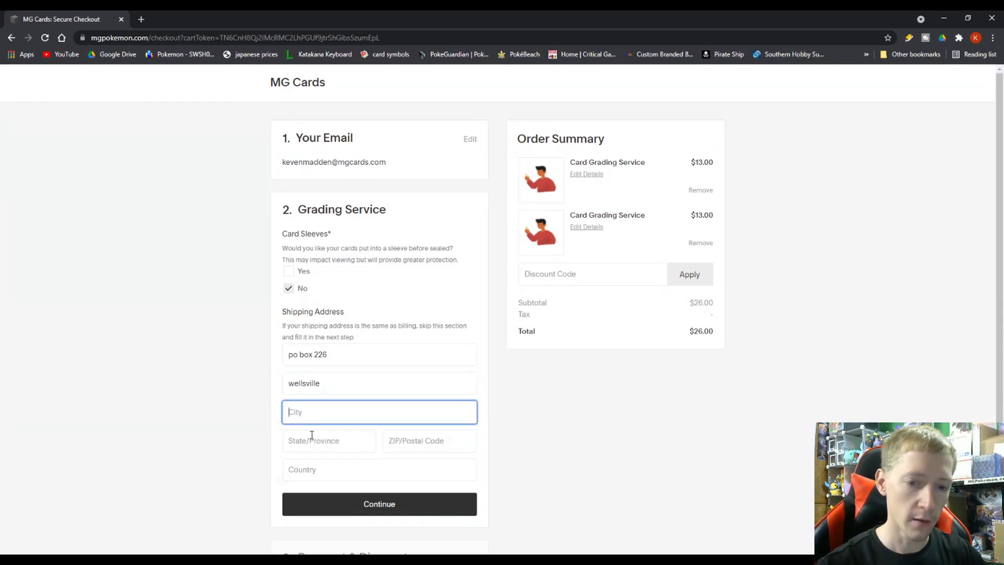
pyautogui.moveTo(321, 384); pyautogui.dragTo(235, 385)
pyautogui.press('BackSpace')
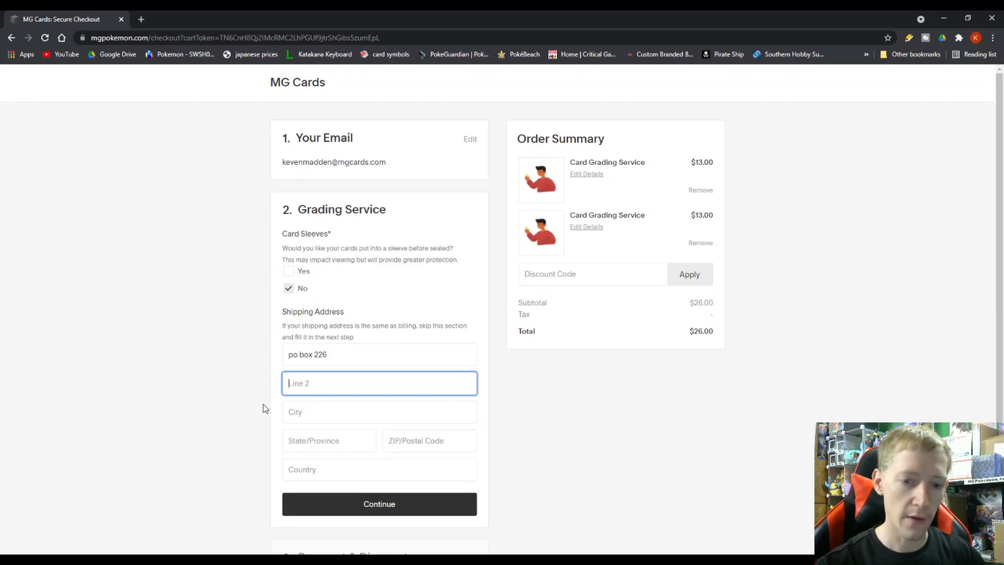
pyautogui.click(301, 411)
pyautogui.press('Down')
pyautogui.press('Down')
pyautogui.press('Down')
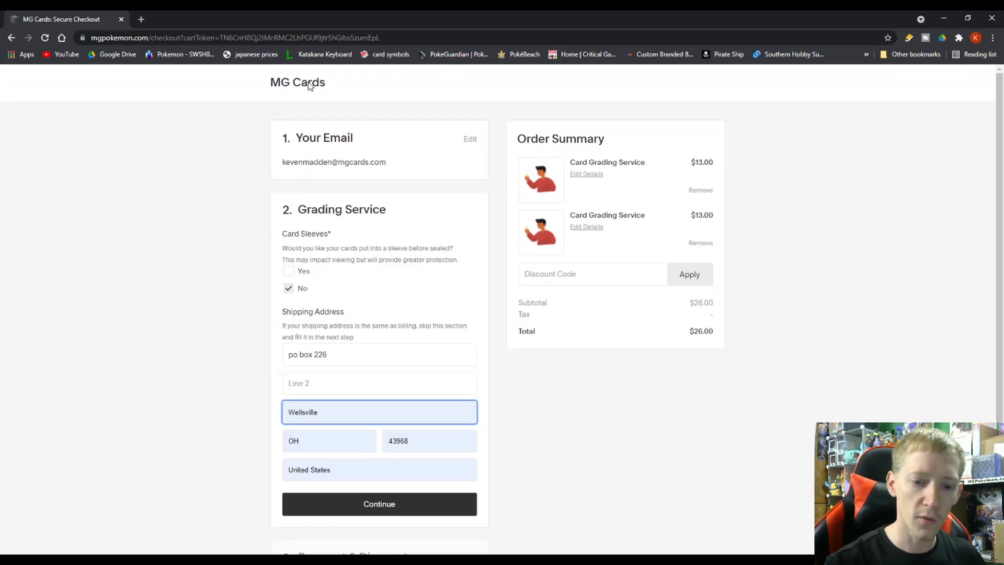
pyautogui.press('Return')
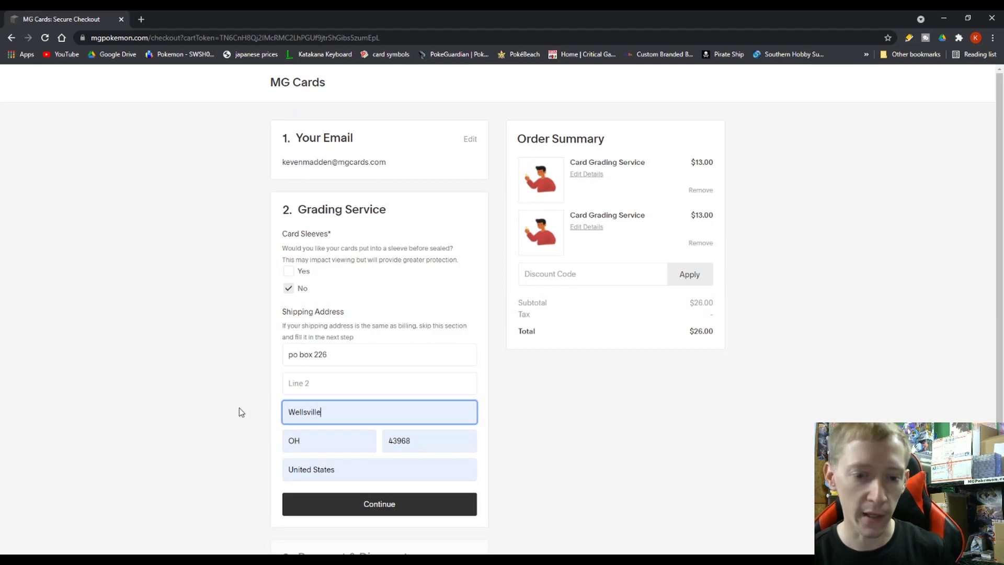
pyautogui.click(247, 432)
# Save shipping details, toggle payment to PayPal and back to Credit Card, and check the $26.00 total.
pyautogui.scroll(-2, 246, 441)
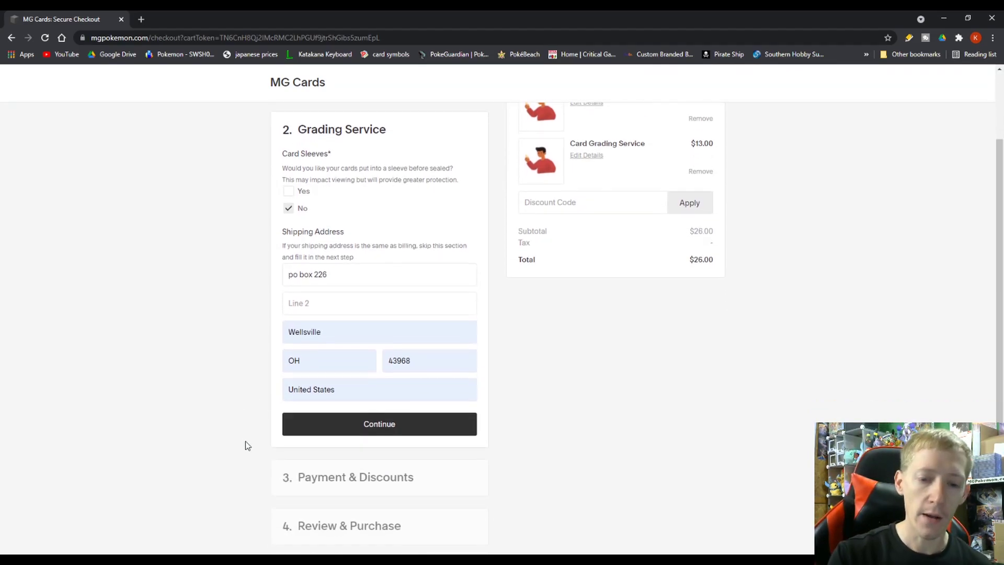
pyautogui.click(347, 424)
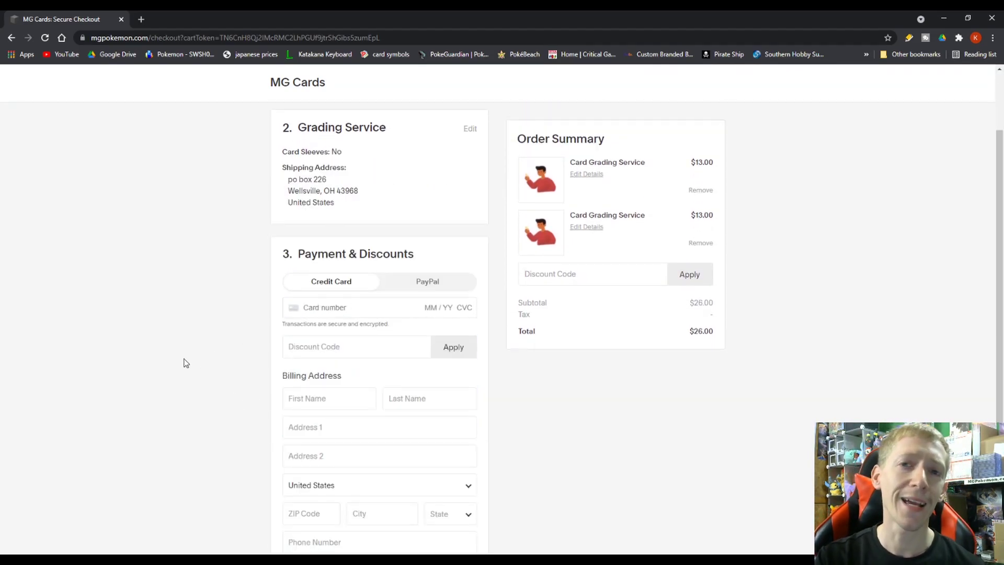
pyautogui.scroll(-2, 178, 363)
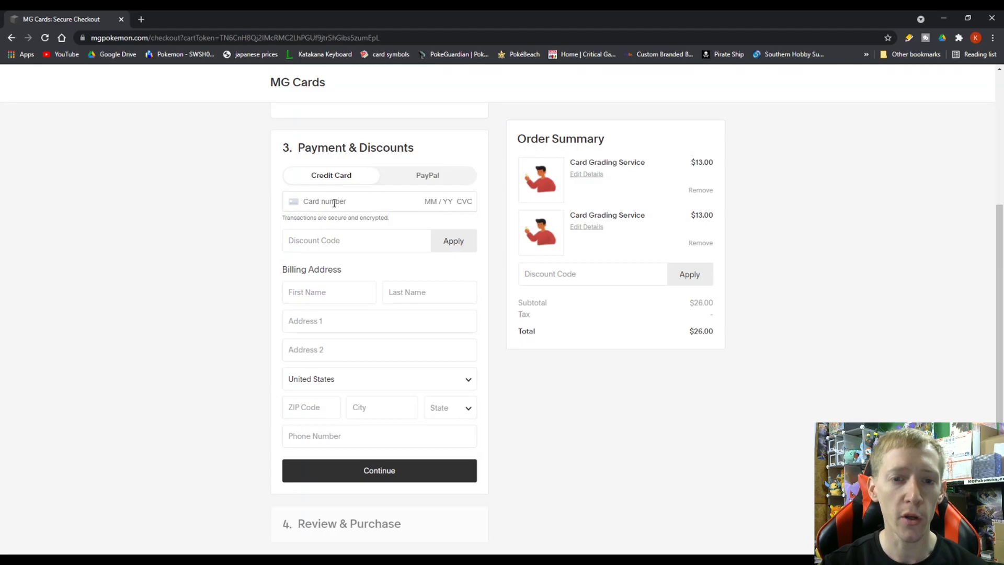
pyautogui.click(403, 184)
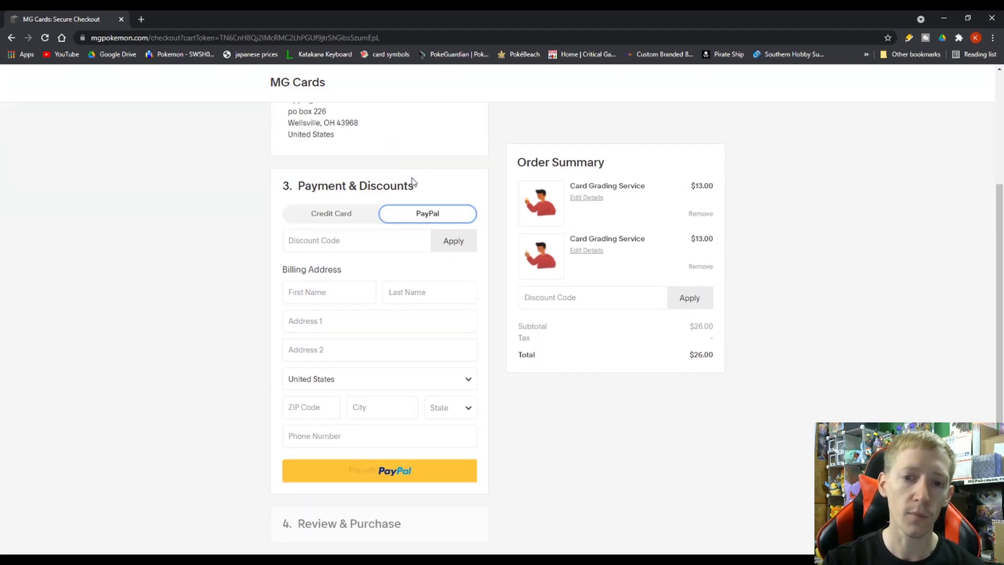
pyautogui.click(352, 215)
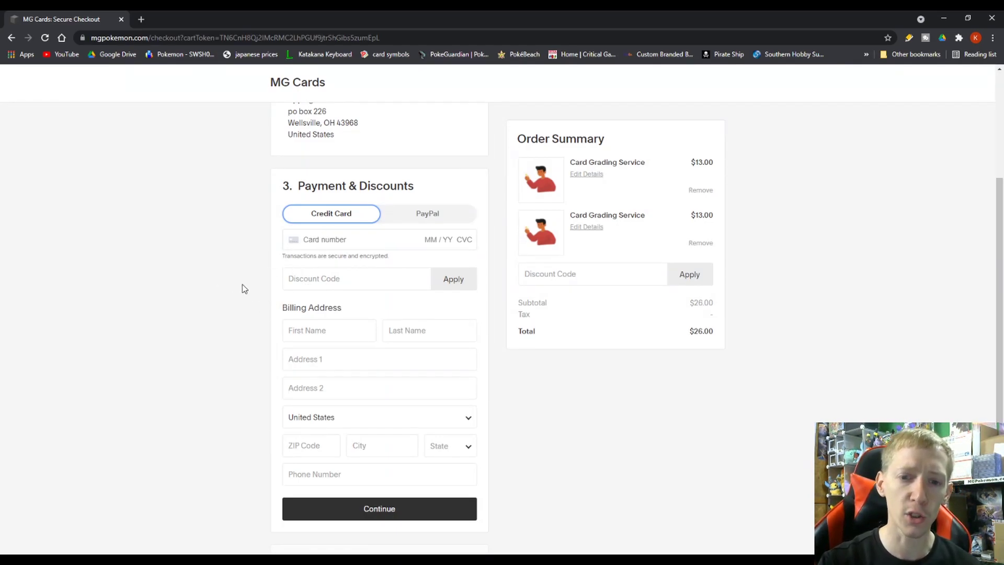
pyautogui.scroll(-1, 234, 325)
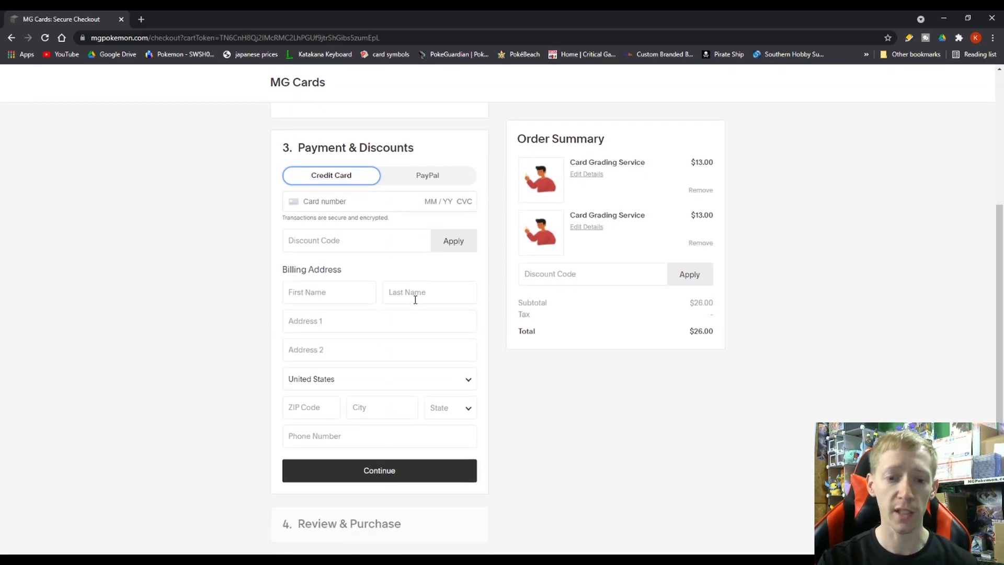
pyautogui.scroll(1, 381, 385)
pyautogui.scroll(-1, 383, 418)
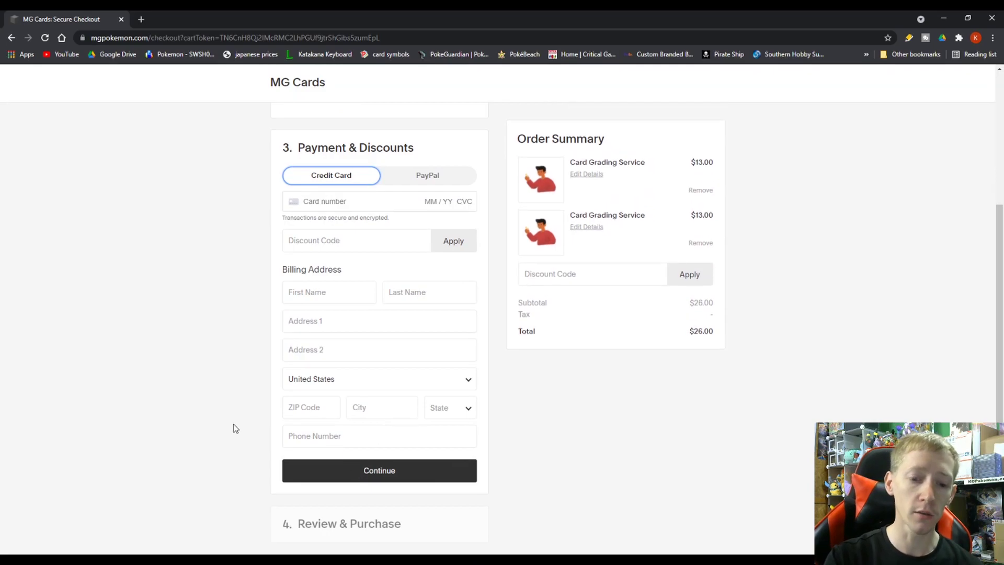
pyautogui.click(343, 529)
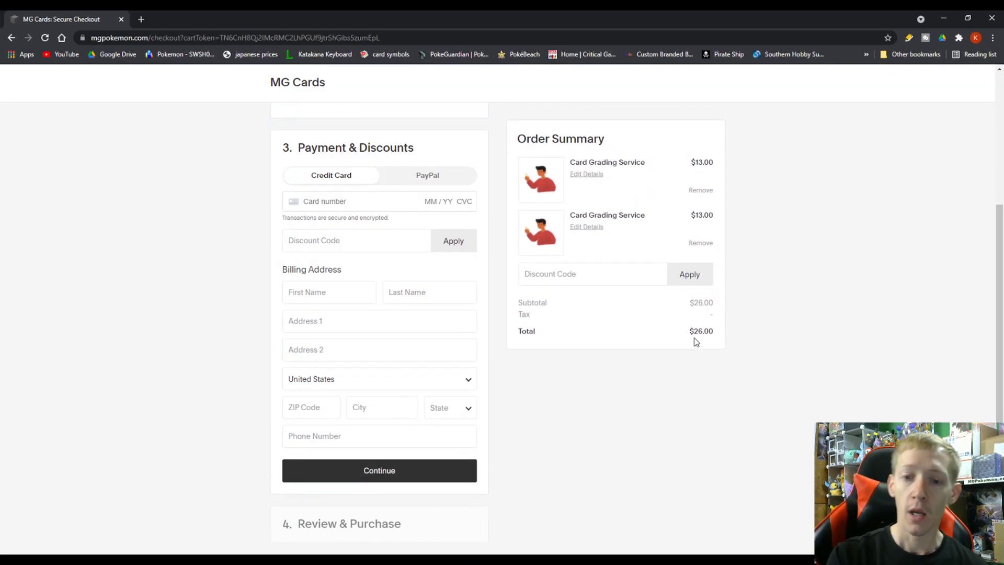
pyautogui.moveTo(694, 331); pyautogui.dragTo(705, 333)
# Remove the second Card Grading Service item from the Order Summary, leaving a $13.00 total.
pyautogui.click(700, 373)
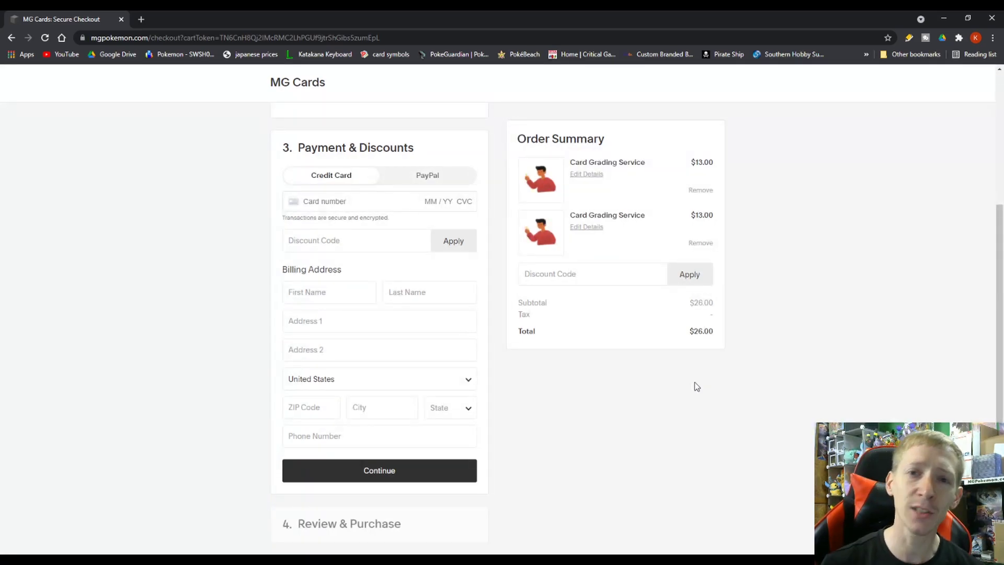
pyautogui.click(698, 243)
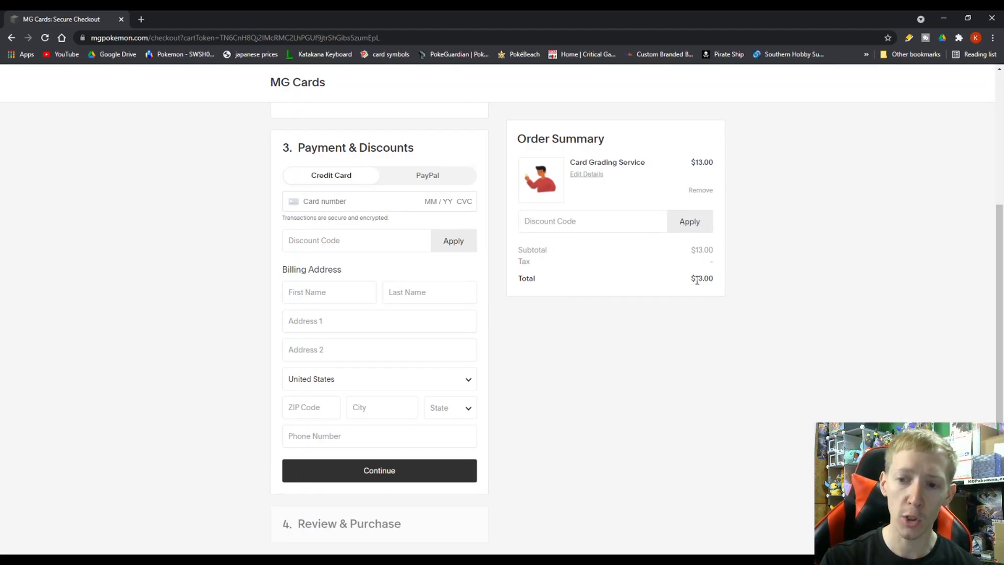
pyautogui.moveTo(696, 279); pyautogui.dragTo(703, 280)
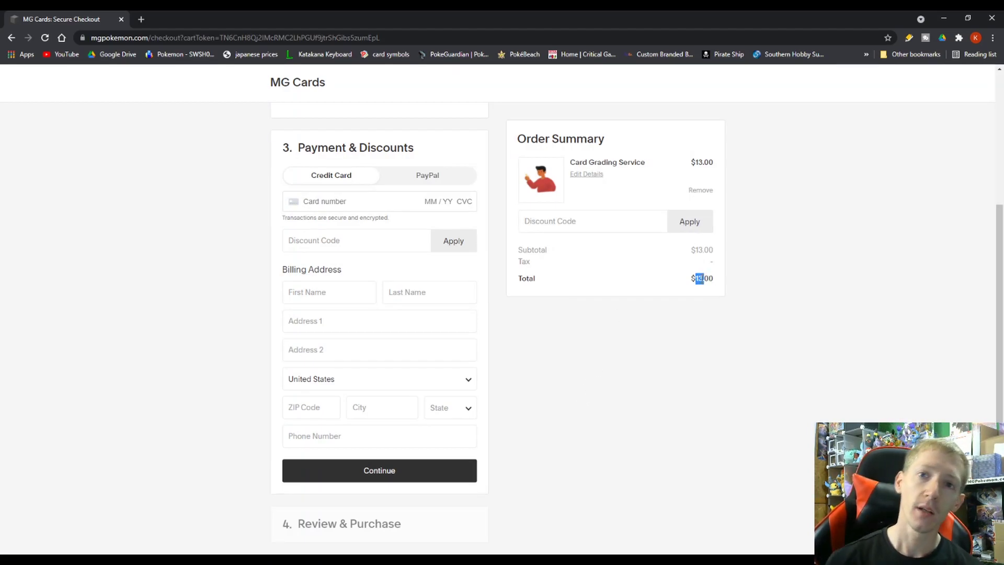